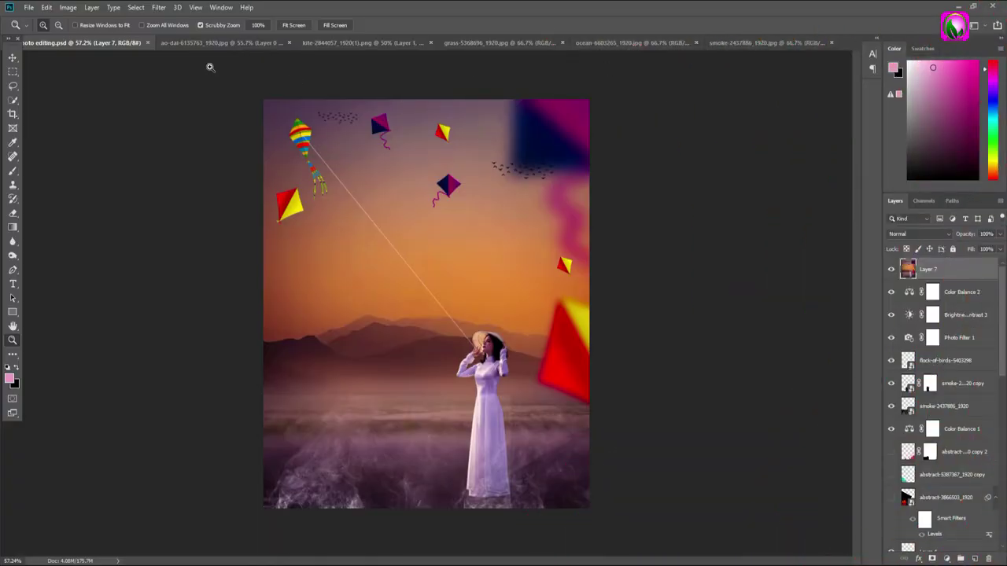
- Review the ao-dai, kite, grass, ocean sunset and smoke photos, then return to the kite composite
click(214, 43)
click(333, 44)
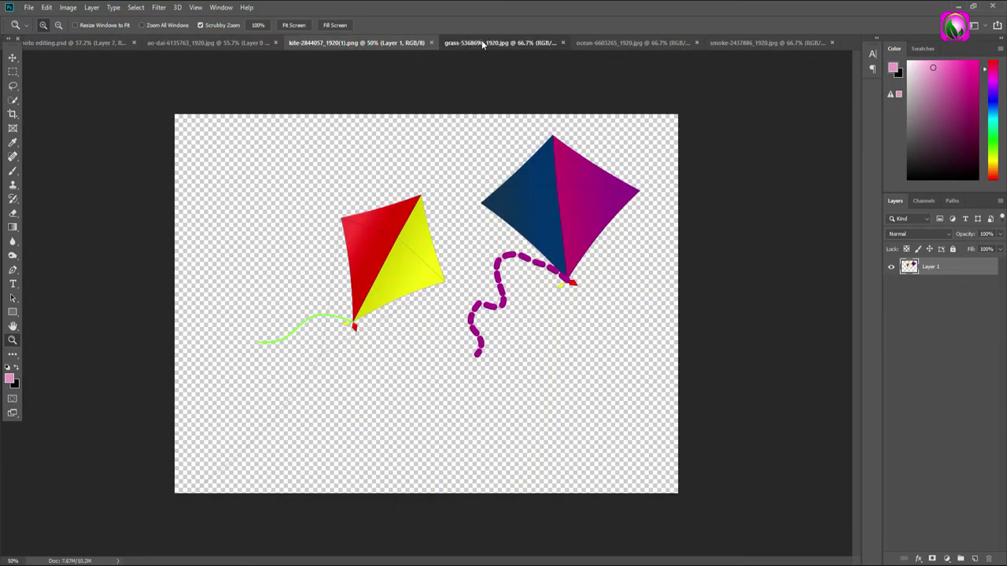
click(482, 44)
click(607, 44)
click(760, 42)
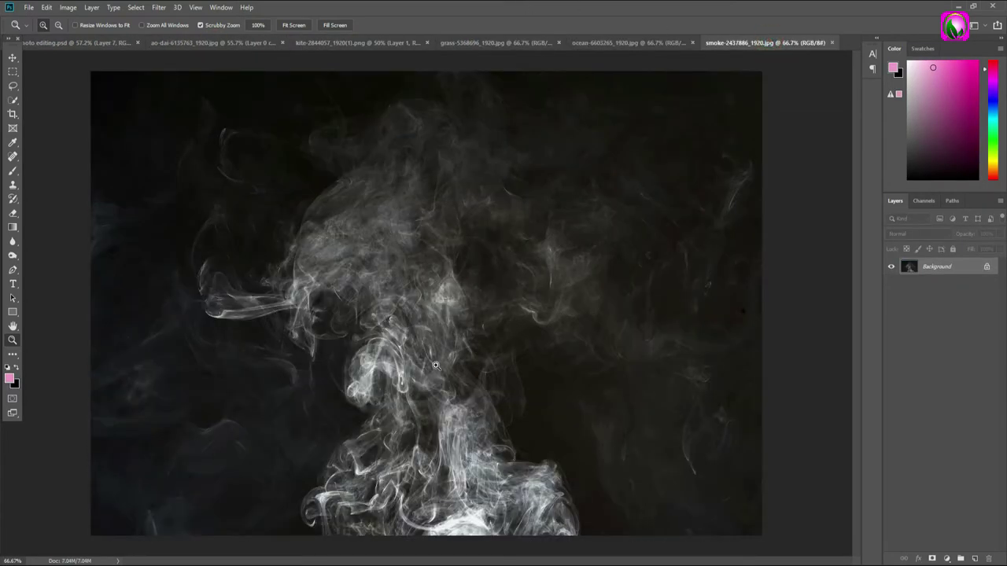
click(60, 44)
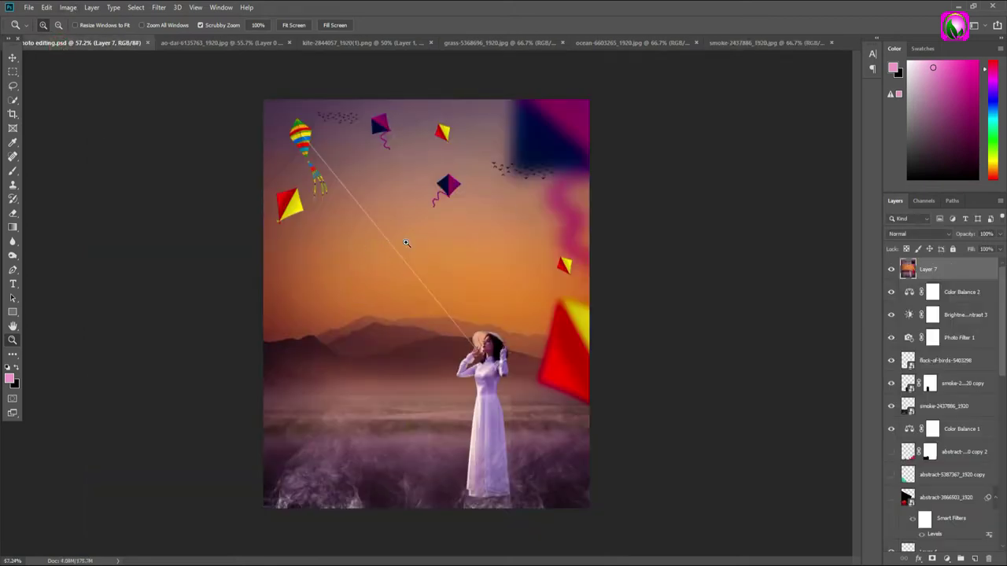
- Check the finished composite's Image Size, noting its 1086 px width
click(68, 7)
click(79, 87)
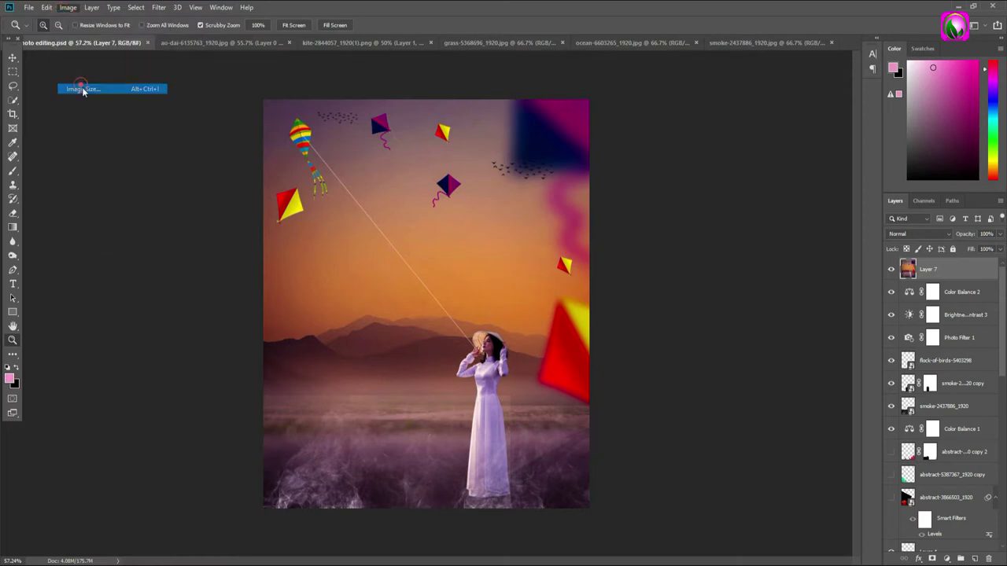
double_click(737, 158)
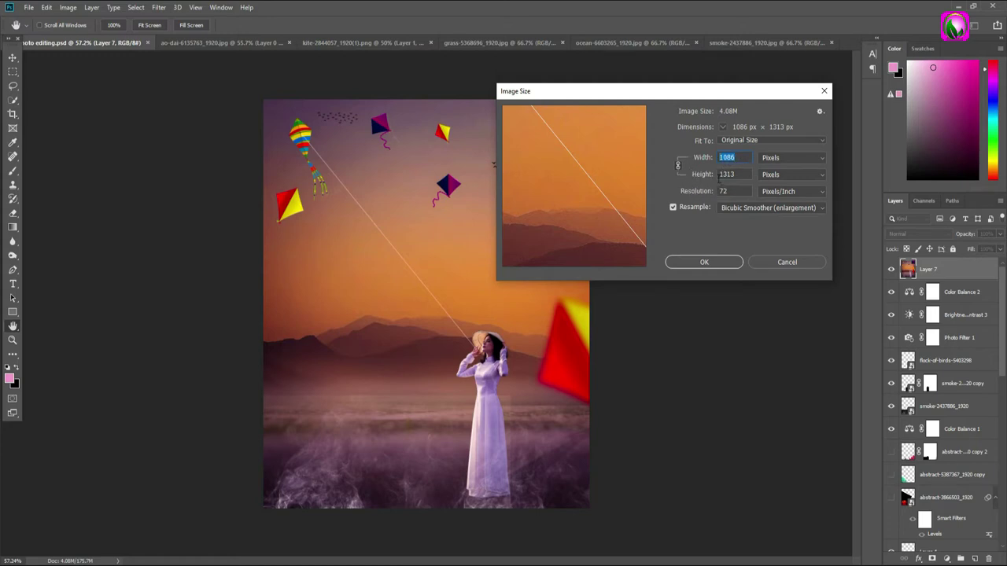
click(704, 263)
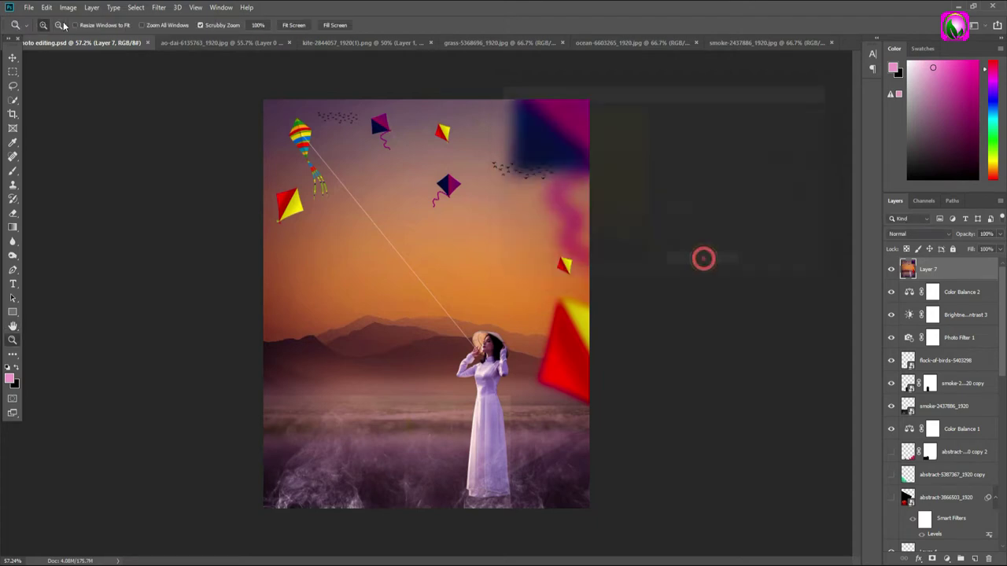
- Start a new document with a width of 1086 px
click(28, 7)
key(Escape)
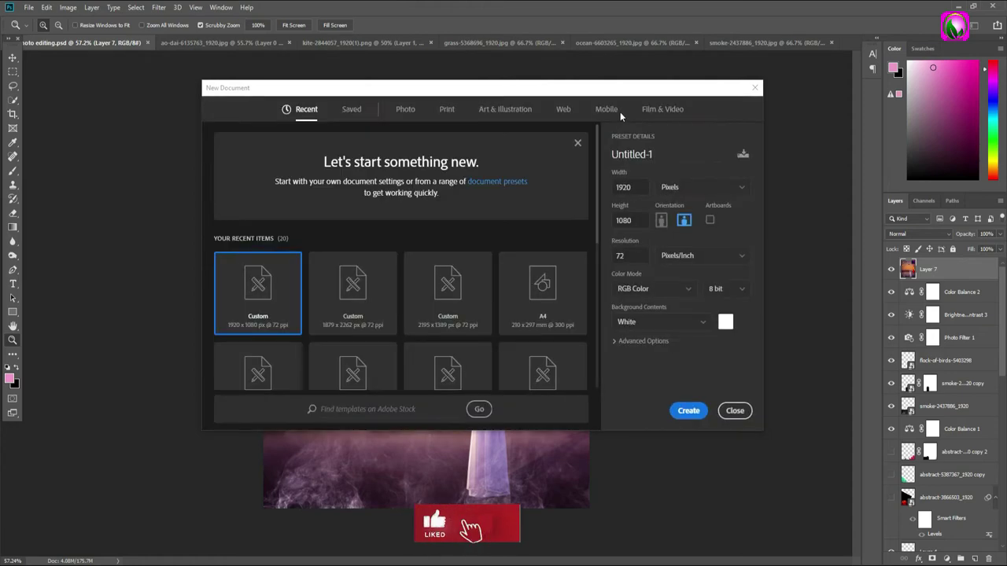
text(1086)
click(635, 220)
- Create the 1086 × 1313 px document and unlock its Background layer
text(1313)
click(692, 409)
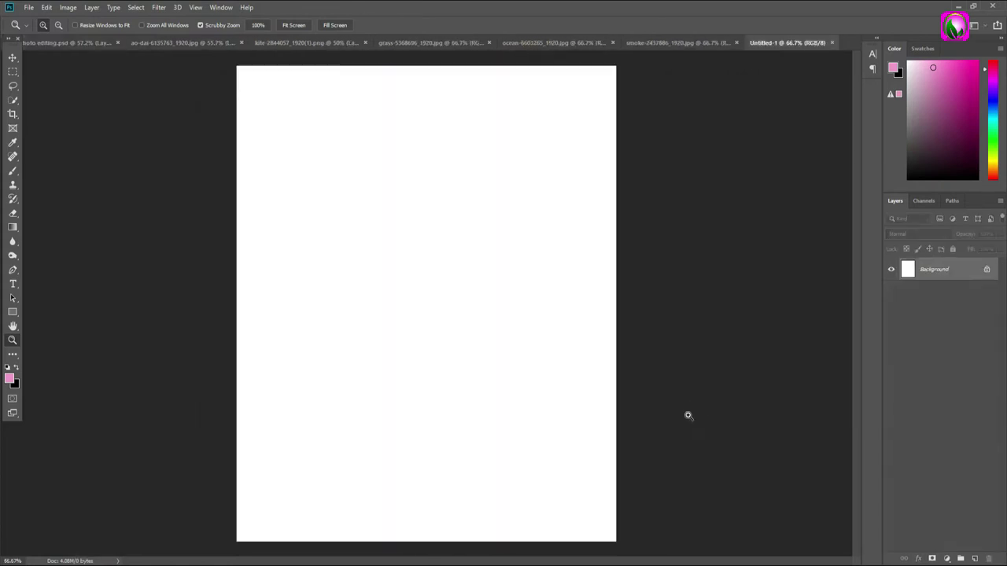
alt+click(485, 287)
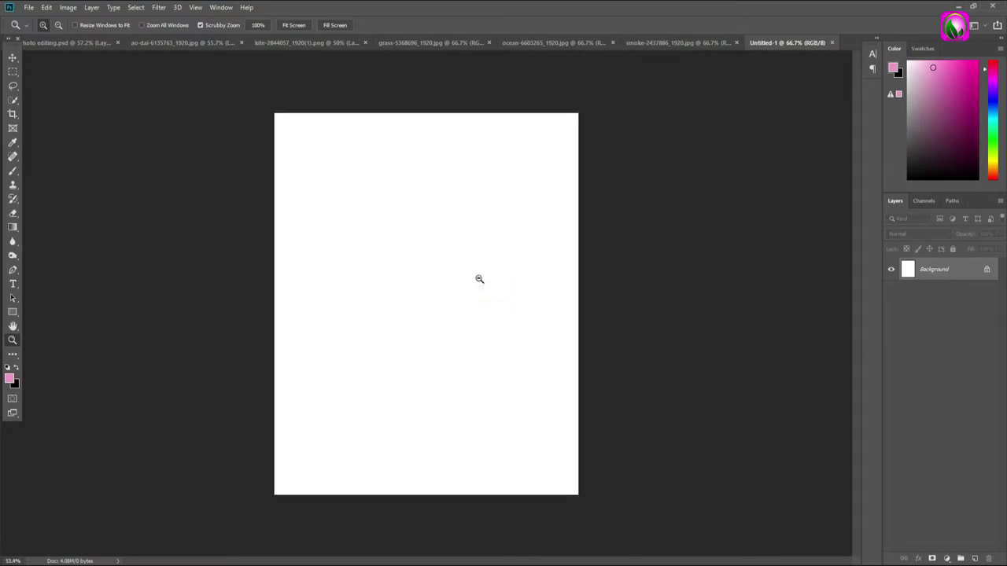
click(987, 271)
- Add a grey #626262 Solid Color fill layer, then view the grass photo
click(946, 558)
click(947, 368)
text(626262)
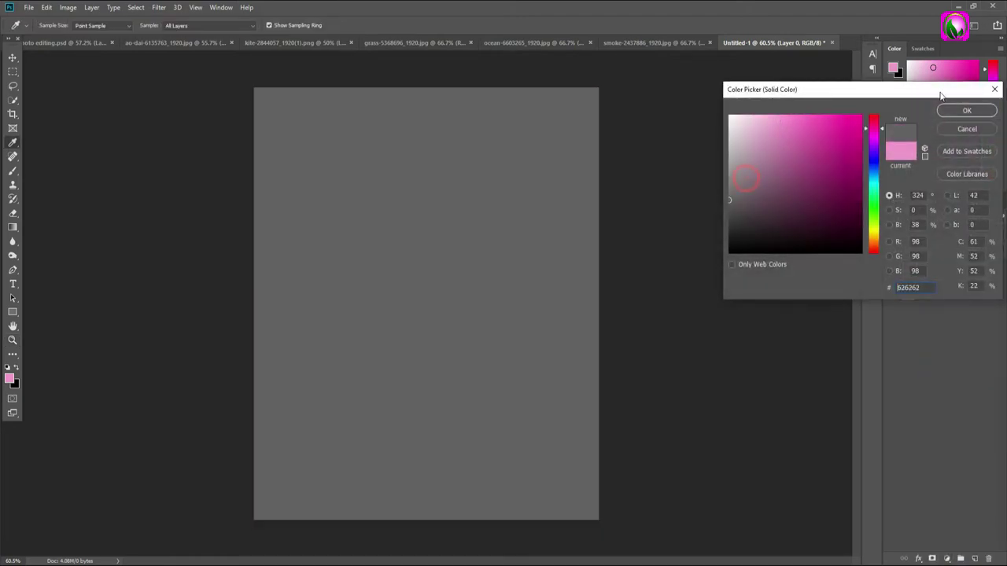
text(z)
click(951, 111)
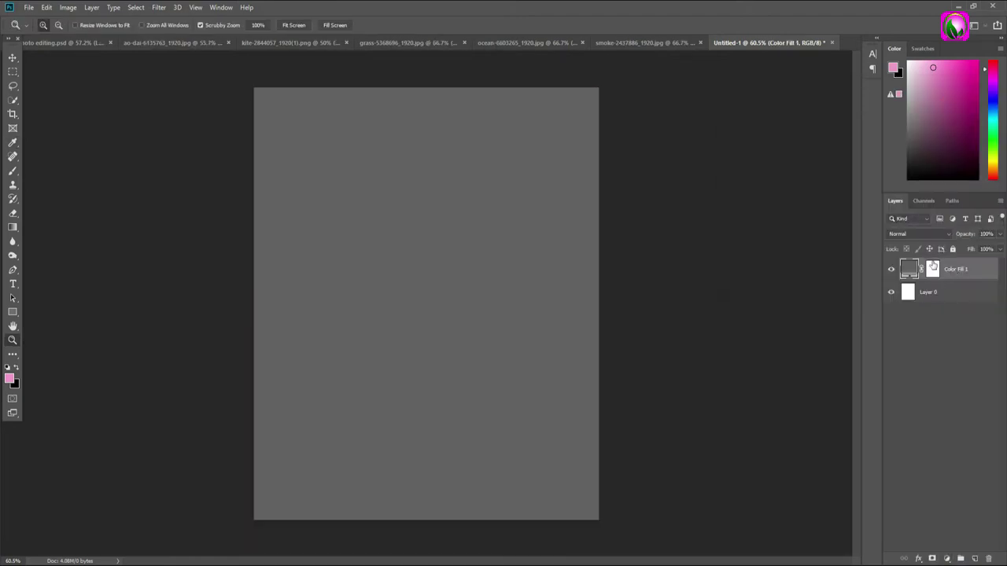
click(292, 42)
click(428, 42)
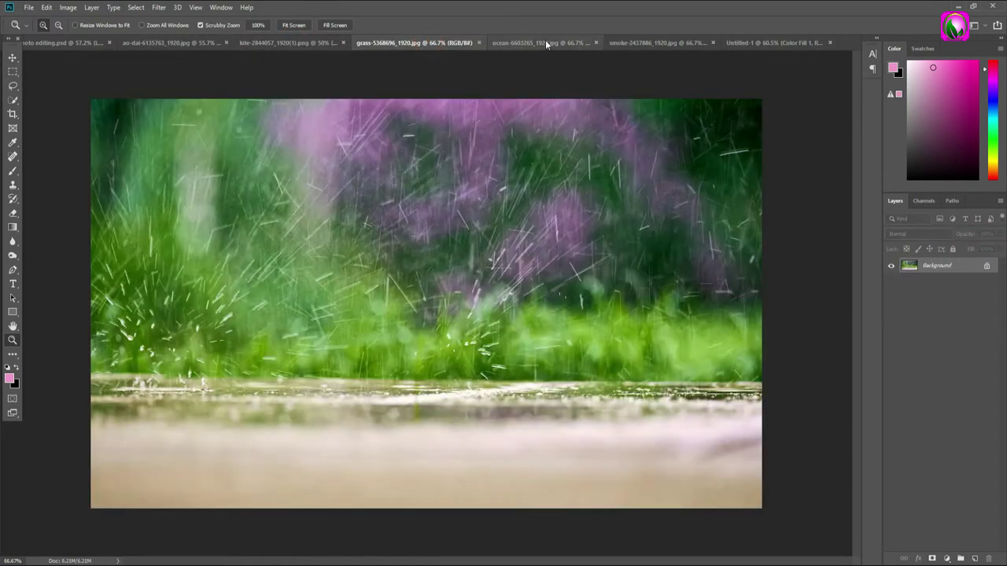
- Drag the unlocked ocean sunset photo into Untitled-1's upper canvas as Layer 1
click(545, 43)
click(13, 58)
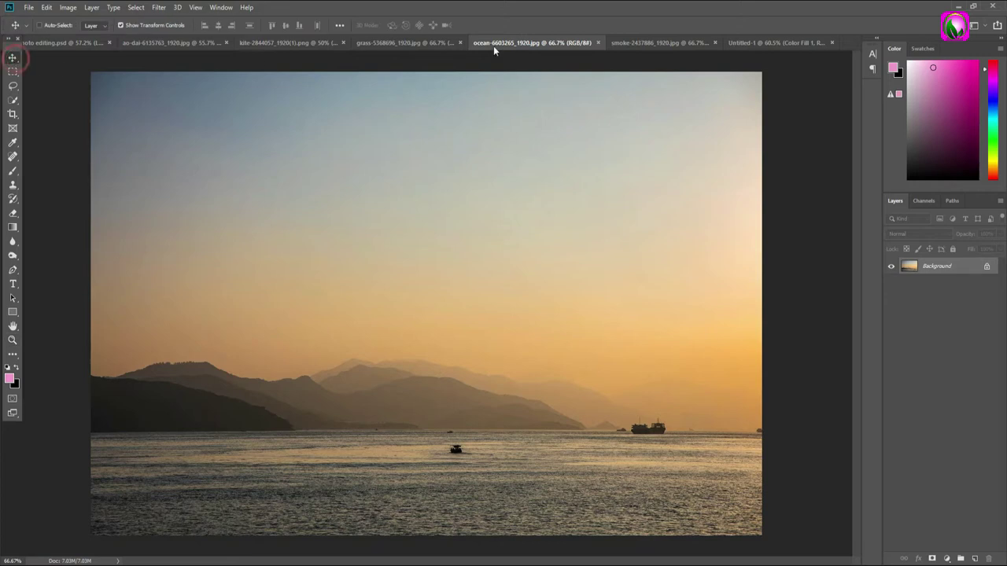
click(989, 268)
drag(566, 283, 667, 166)
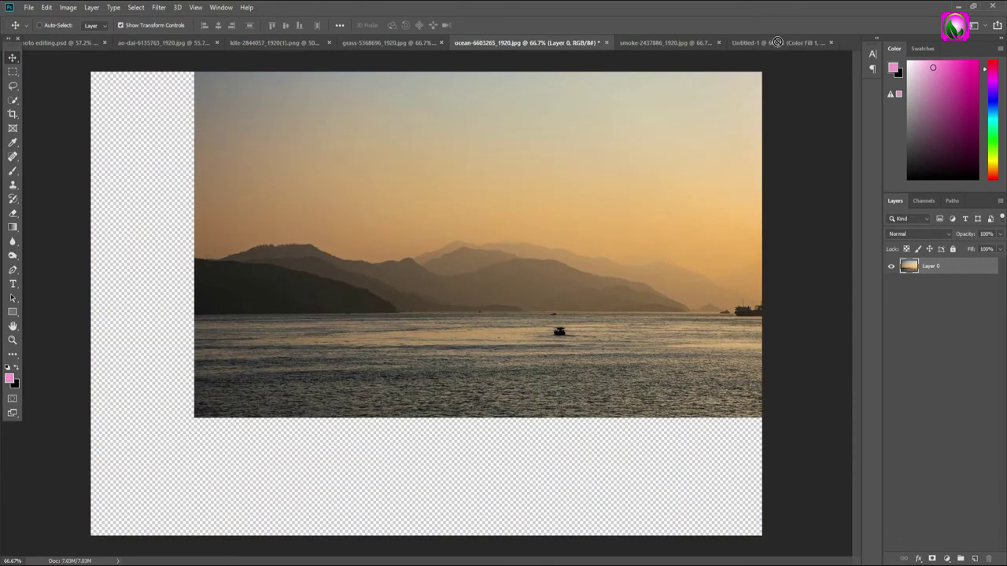
click(777, 41)
mouse_move(777, 42)
mouse_down()
mouse_move(460, 336)
mouse_move(447, 309)
mouse_up()
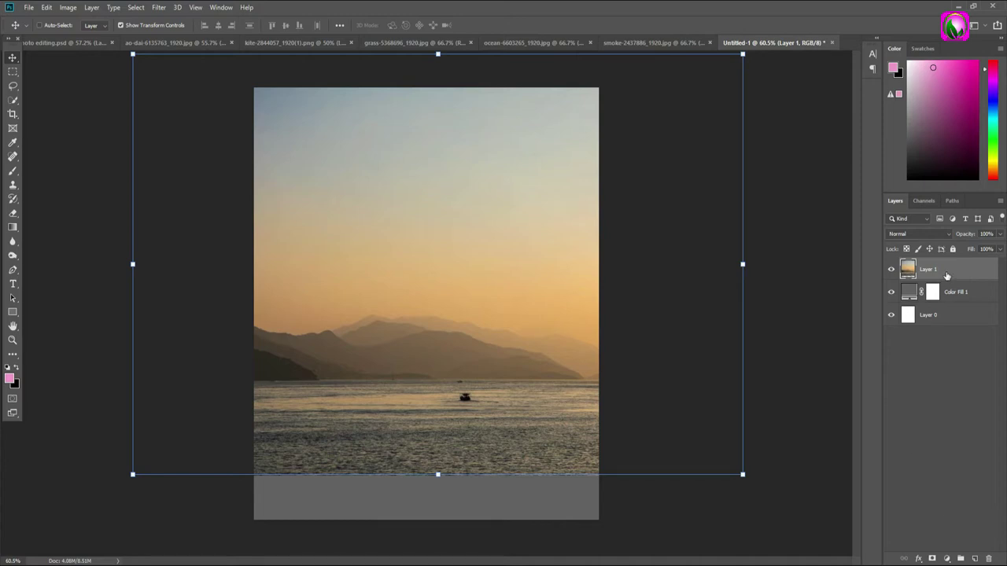
- Mask Layer 1 with a black-to-white gradient fading the water into grey below the mountains
click(932, 559)
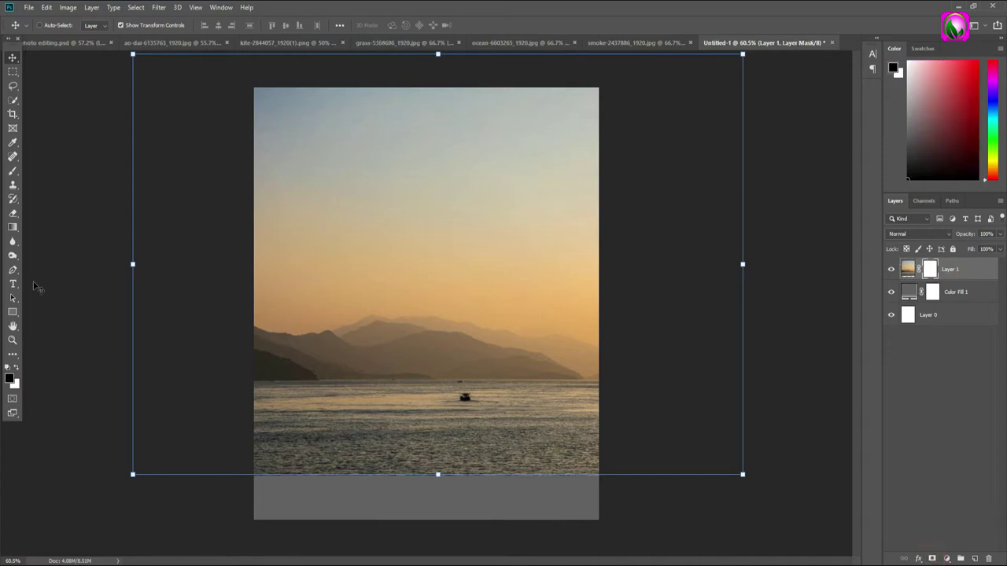
click(12, 227)
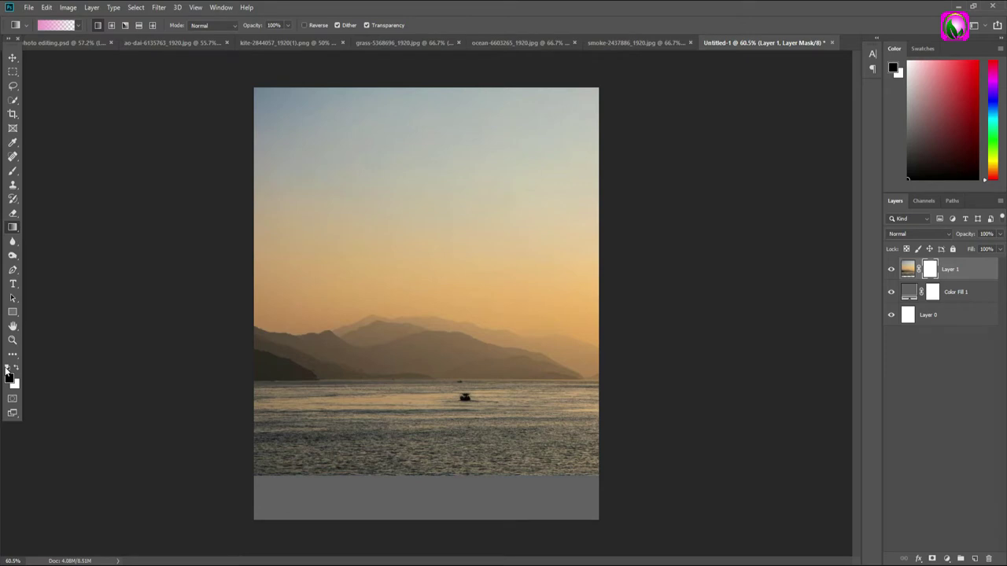
click(10, 367)
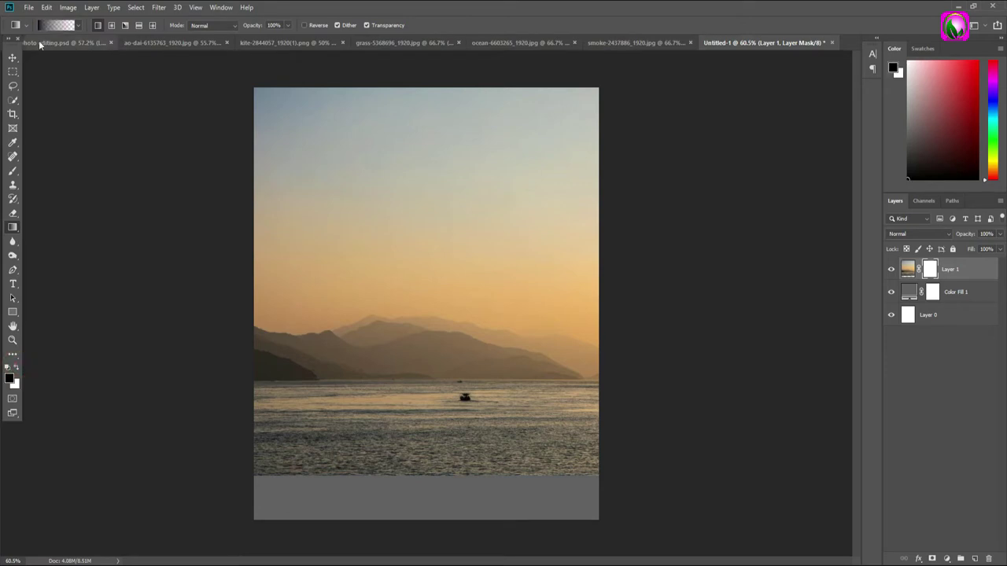
drag(423, 432, 431, 397)
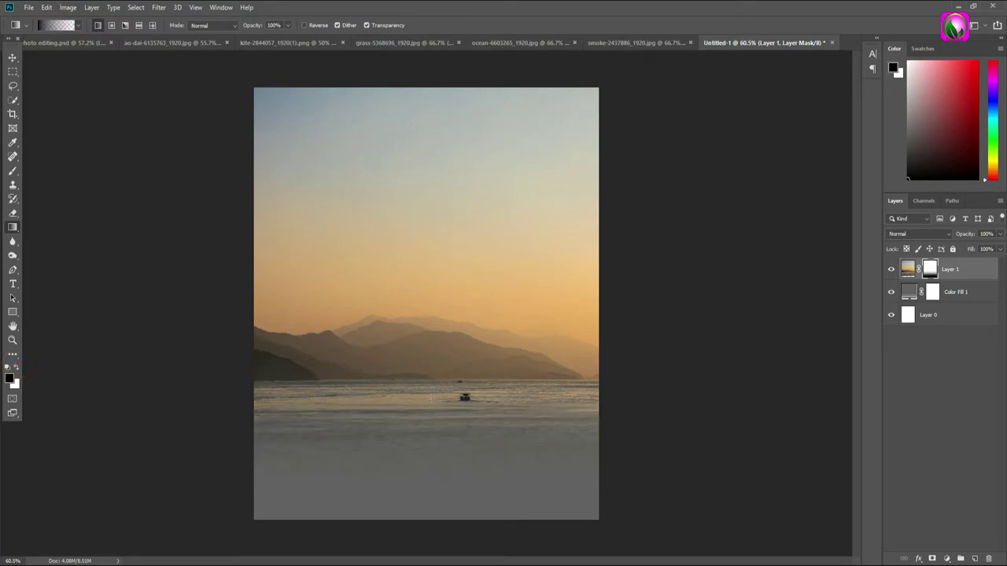
drag(431, 462, 433, 345)
mouse_move(432, 431)
mouse_down()
mouse_move(431, 382)
mouse_move(447, 359)
mouse_up()
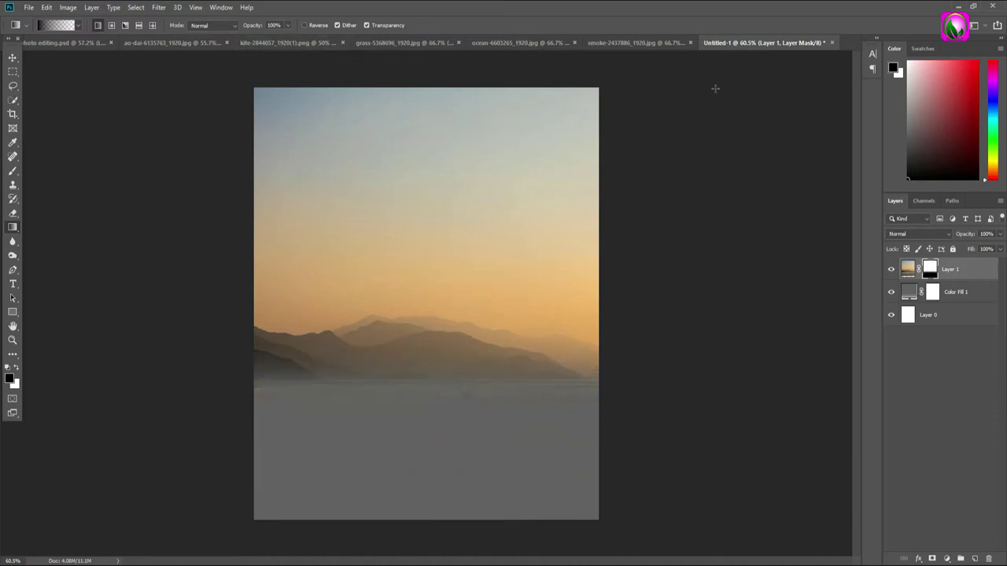
click(501, 42)
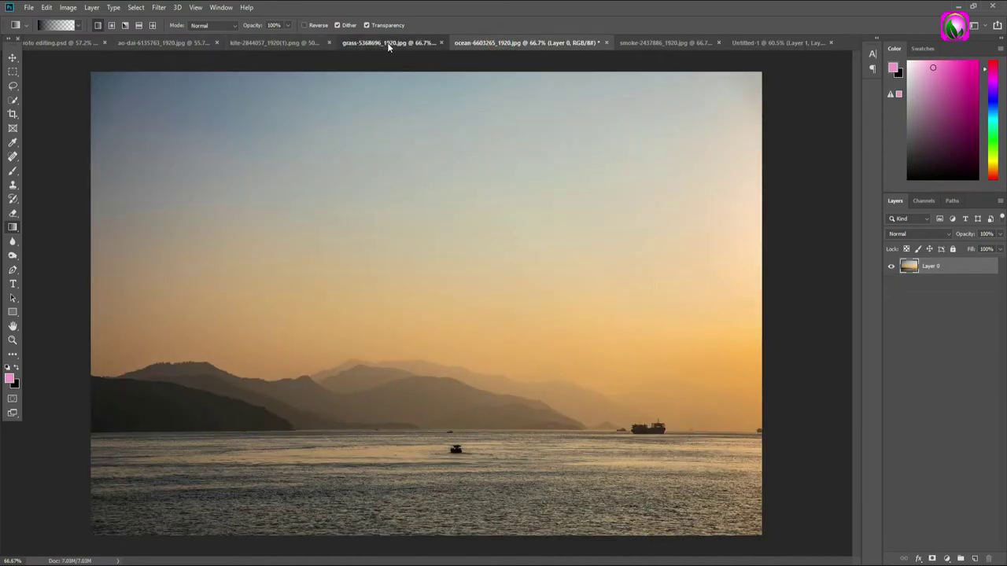
- Move the unlocked grass photo into Untitled-1 as Layer 2 and zoom out
click(387, 42)
click(12, 58)
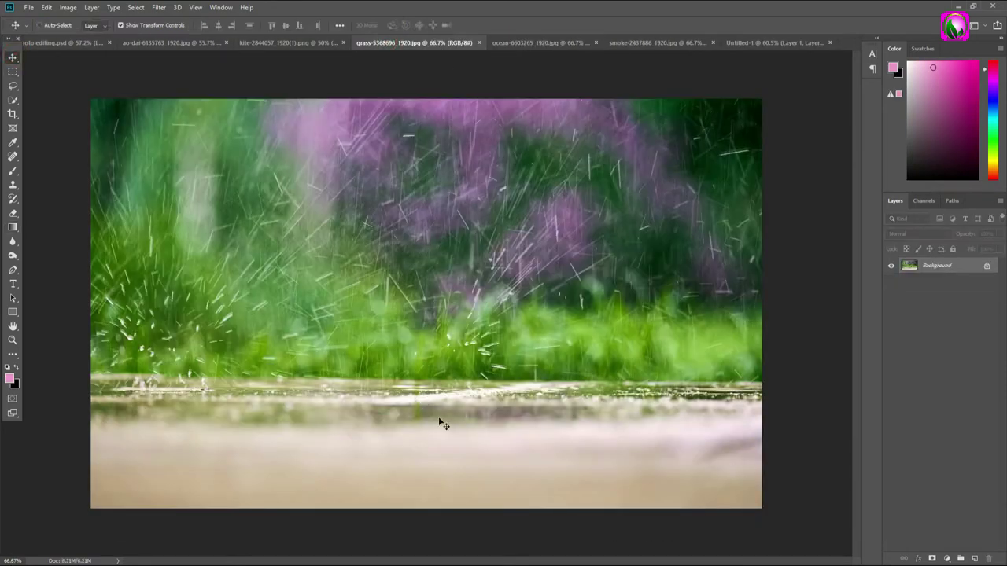
click(976, 267)
mouse_move(593, 193)
mouse_down()
mouse_move(732, 72)
mouse_move(510, 399)
mouse_move(479, 334)
mouse_up()
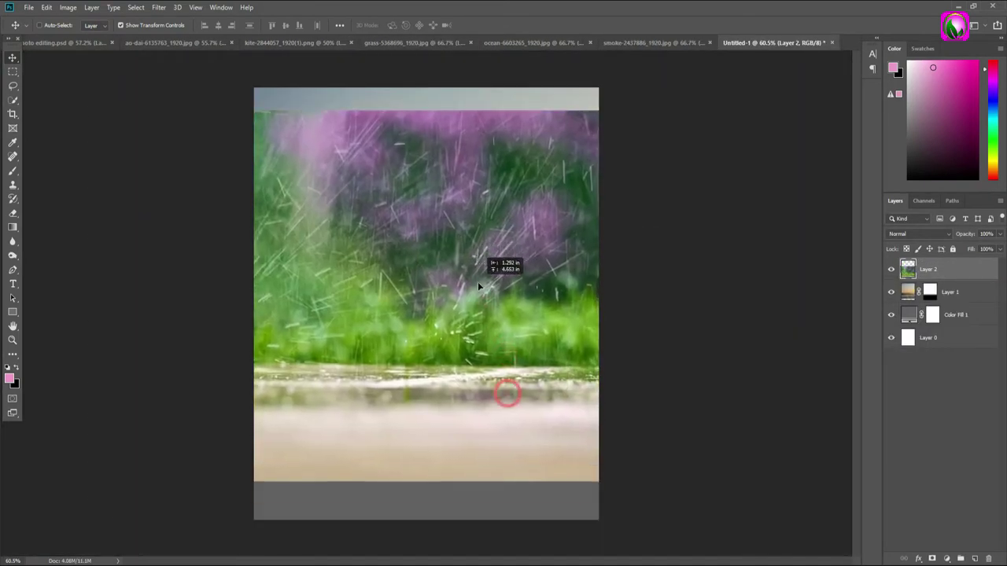
click(13, 339)
drag(346, 275, 312, 287)
- Widen the grass layer's bottom into a trapezoid, lower its top edge, and add a mask
key(ctrl+t)
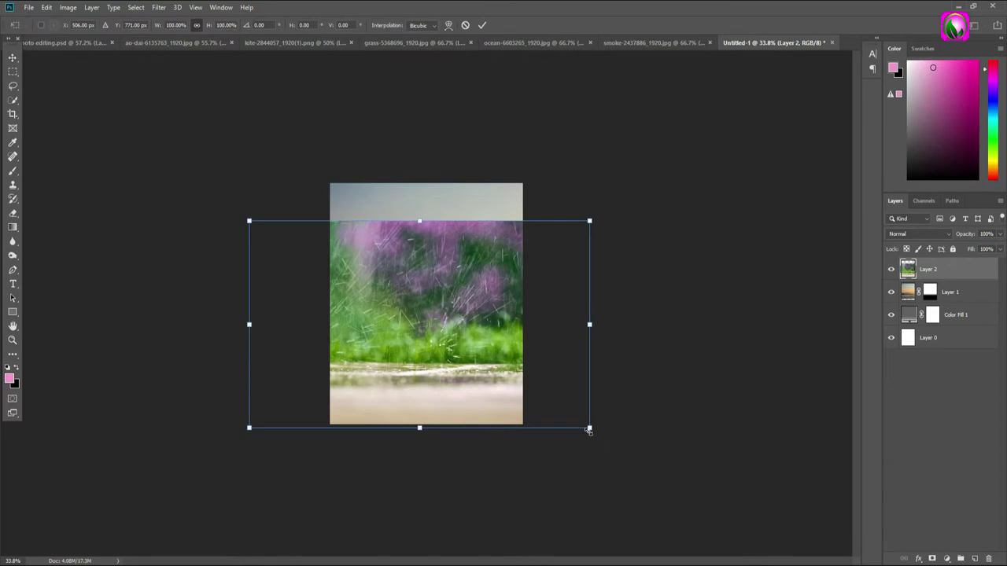
drag(592, 433, 661, 433)
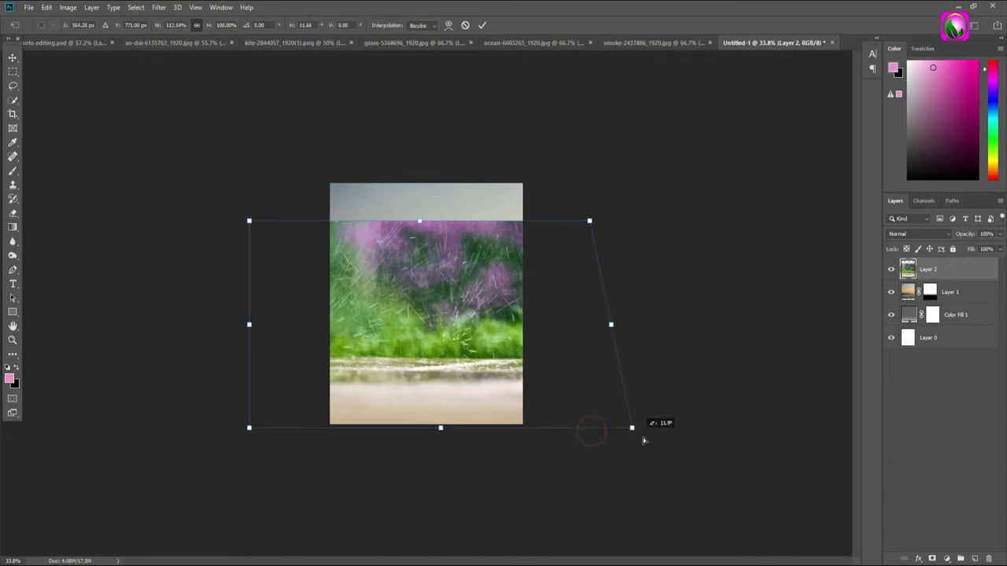
drag(250, 430, 168, 428)
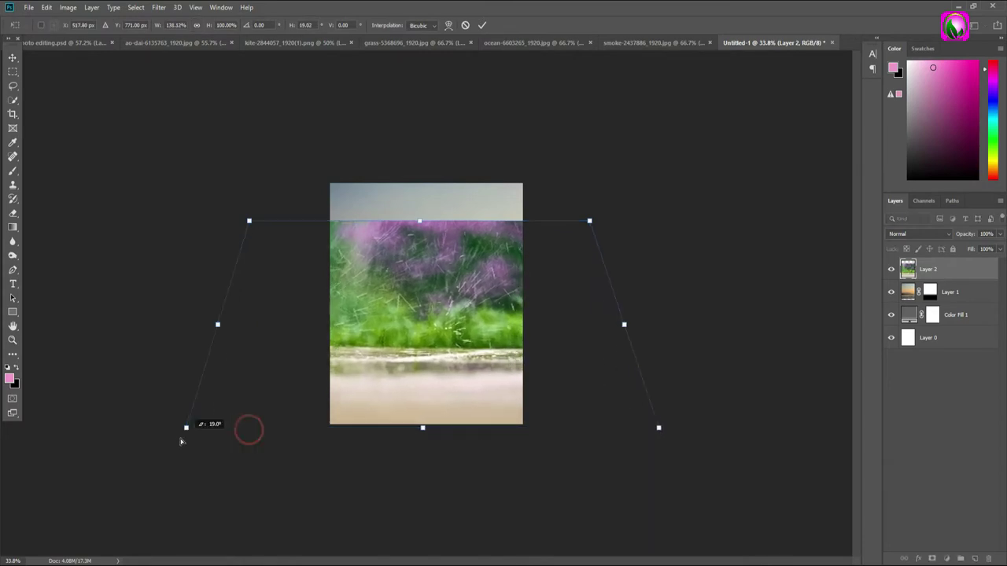
drag(662, 433, 700, 431)
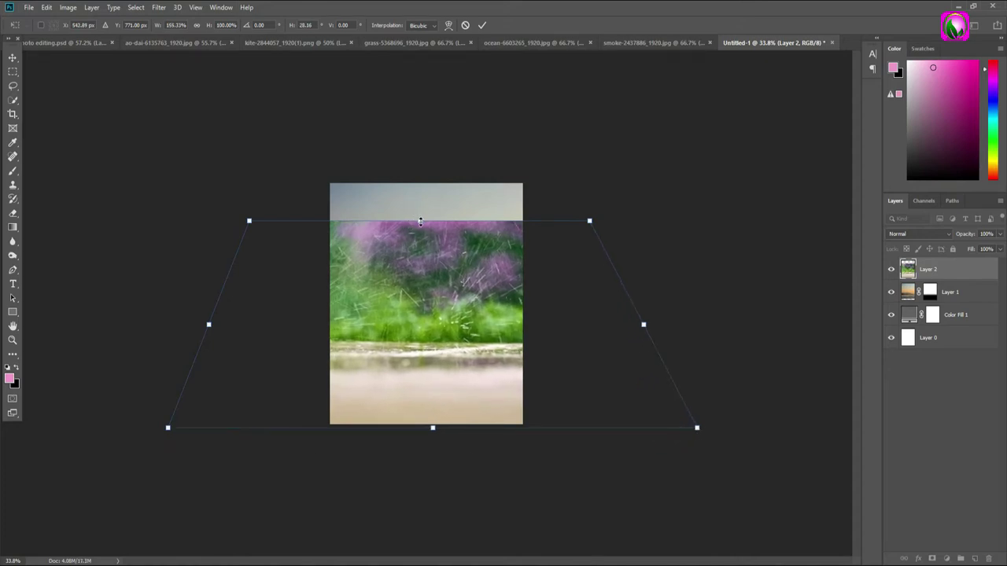
drag(420, 223, 420, 267)
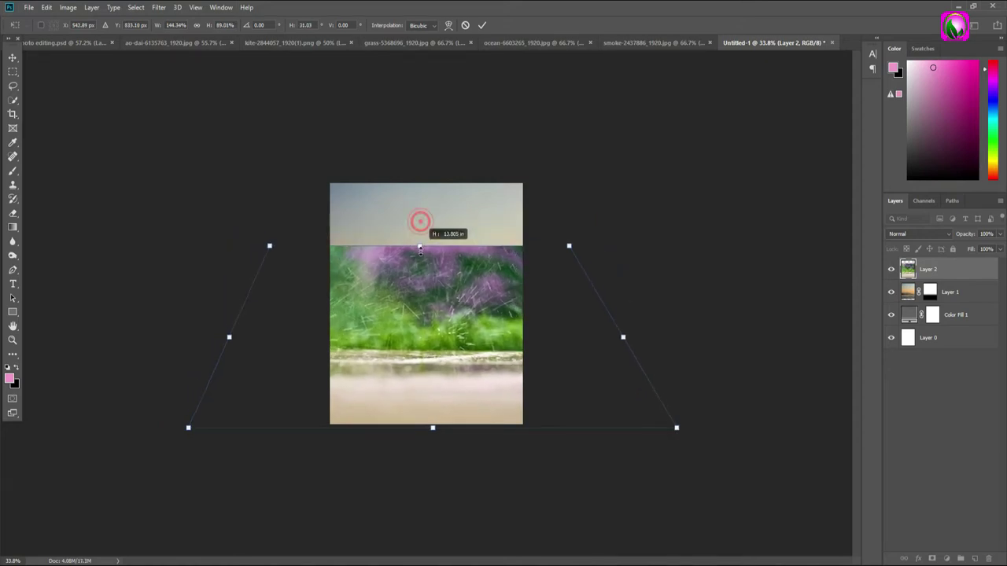
click(480, 26)
click(932, 558)
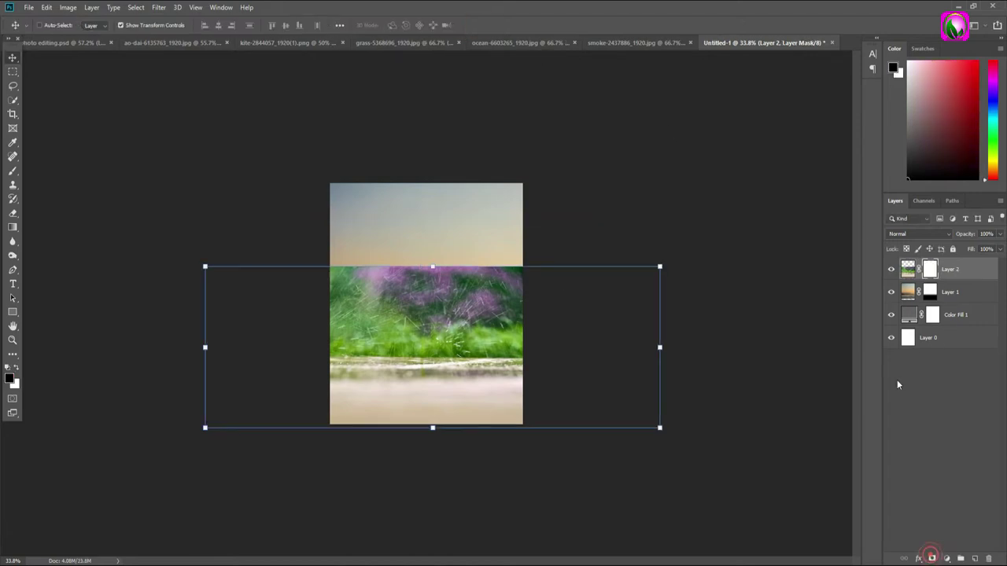
- Draw a gradient on the grass mask blending its top into the sea
click(13, 225)
mouse_move(437, 255)
mouse_down()
mouse_move(442, 296)
mouse_move(436, 354)
mouse_move(421, 352)
mouse_move(425, 387)
mouse_up()
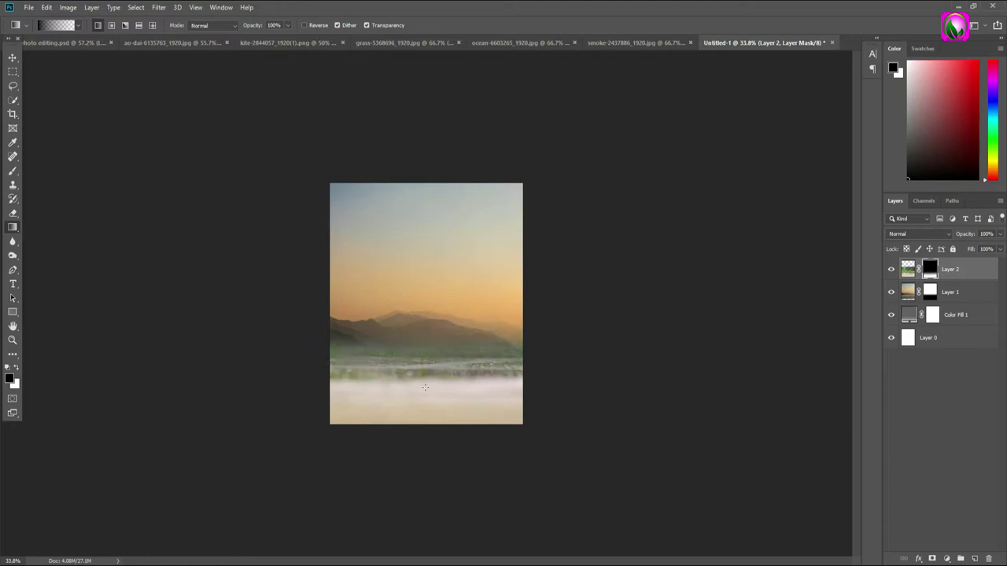
mouse_move(423, 340)
mouse_down()
mouse_move(423, 380)
mouse_move(469, 366)
mouse_move(467, 356)
mouse_up()
click(12, 340)
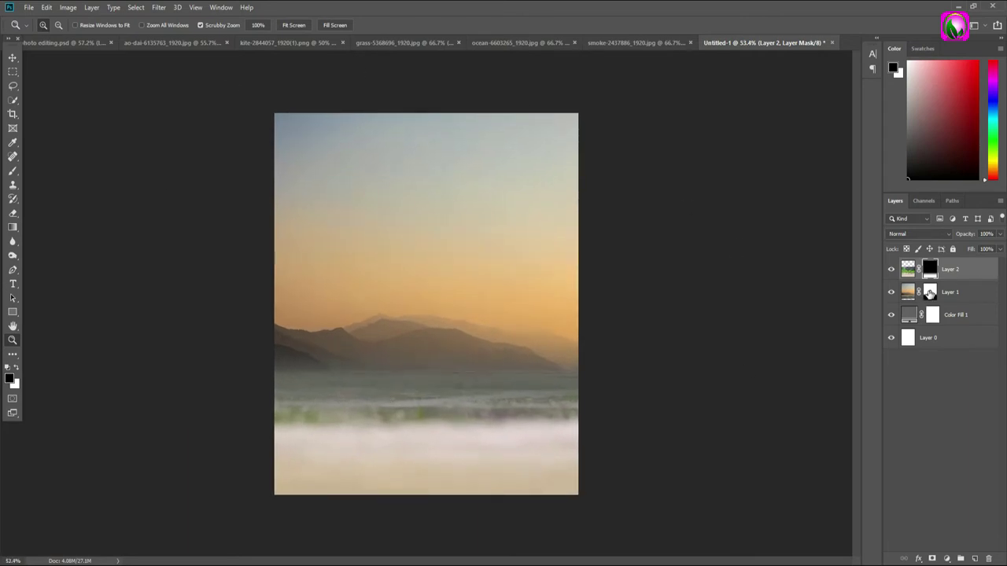
- Gradient-fade the mountains into the sky on Layer 1's mask, then select Layer 2
click(930, 292)
click(13, 228)
drag(417, 383, 414, 326)
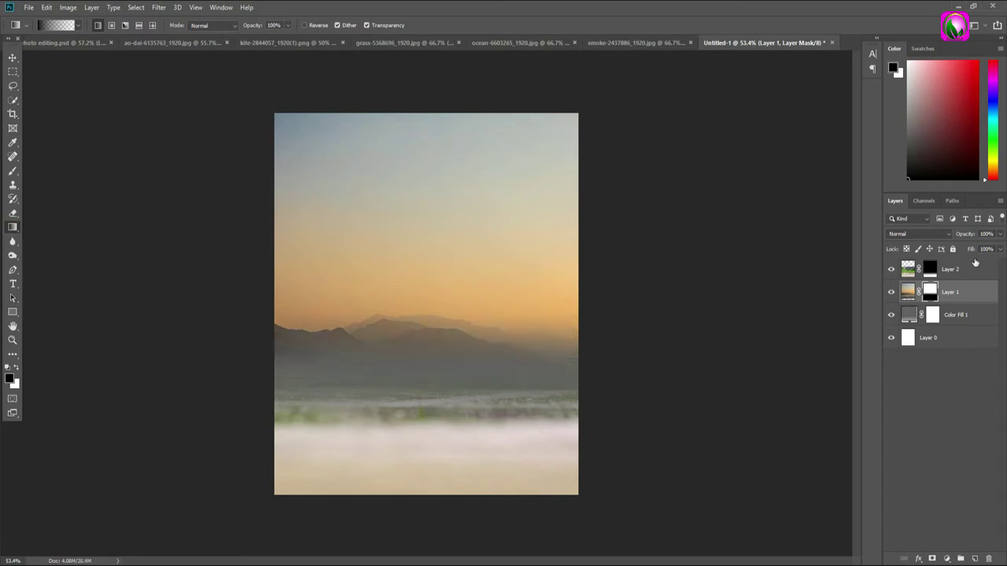
click(968, 271)
- Add Layer 3 and set a light peach foreground colour sampled from the sky's orange
click(974, 559)
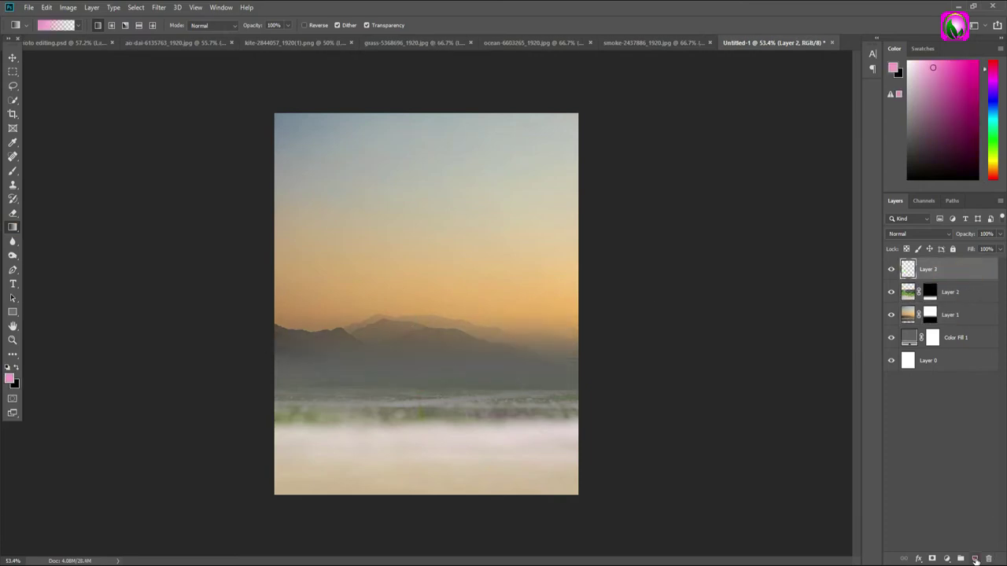
click(8, 380)
click(367, 299)
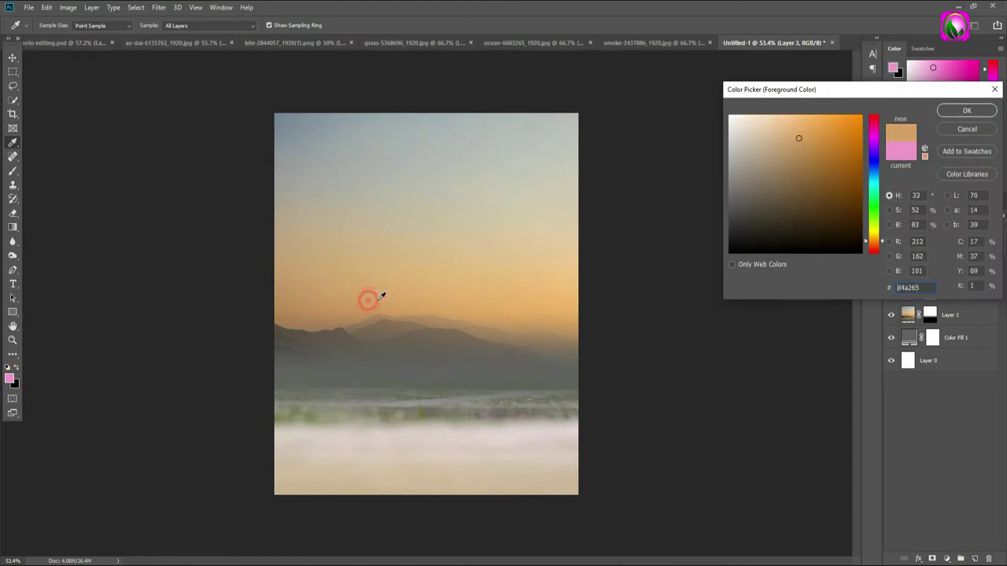
click(793, 119)
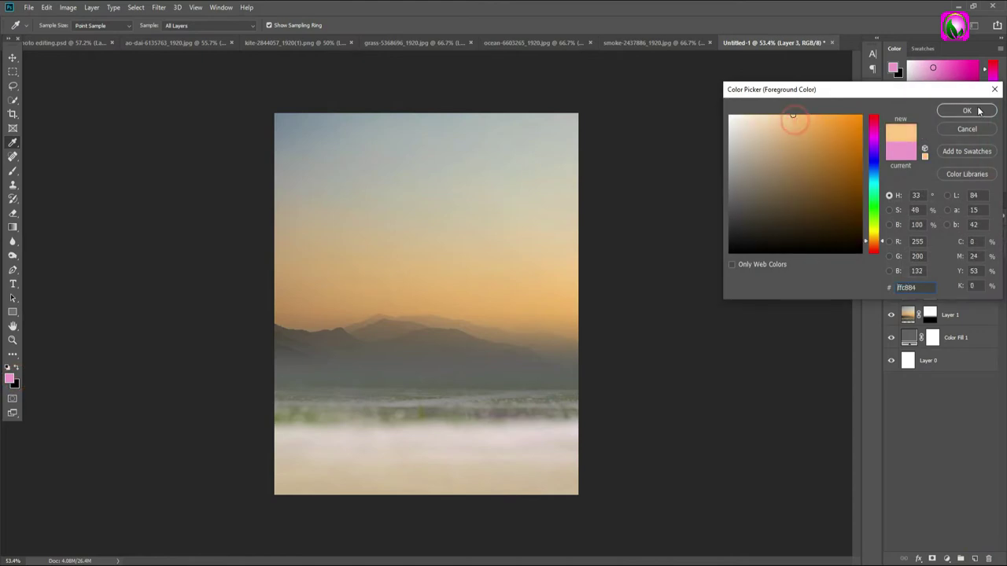
key(Return)
key(g)
- Brush peach haze over the mountain band at 22% opacity, then add a layer above Layer 1
click(12, 172)
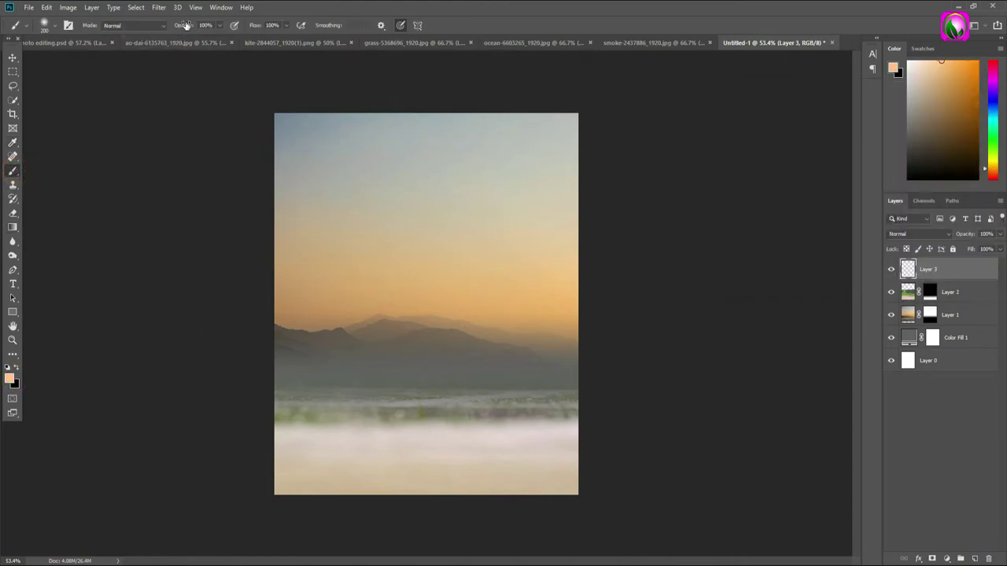
drag(183, 29, 146, 29)
key(bracketright)
key(bracketright)
key(bracketright)
key(bracketright)
mouse_move(305, 372)
mouse_down()
mouse_move(580, 365)
mouse_move(188, 368)
mouse_move(538, 373)
mouse_up()
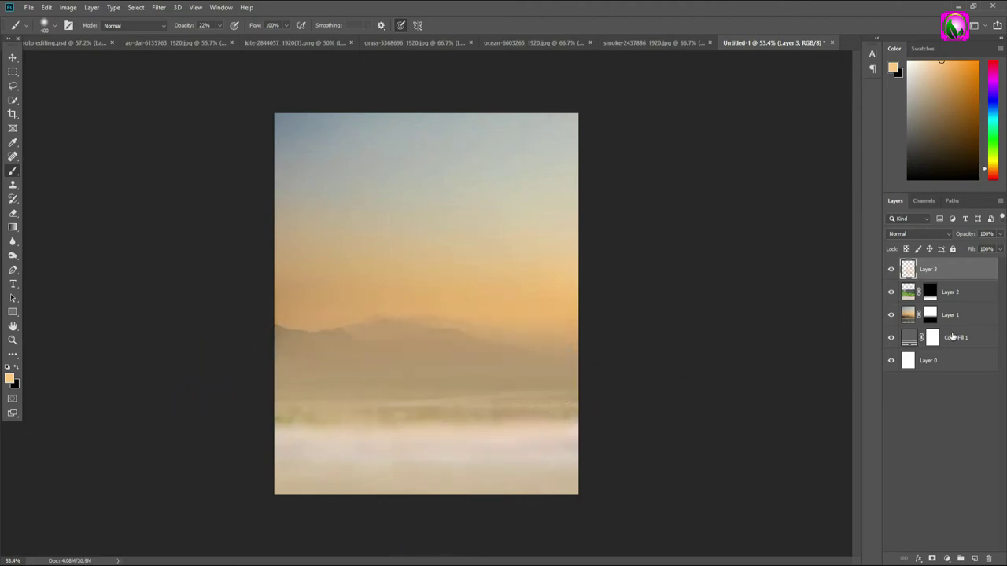
click(953, 316)
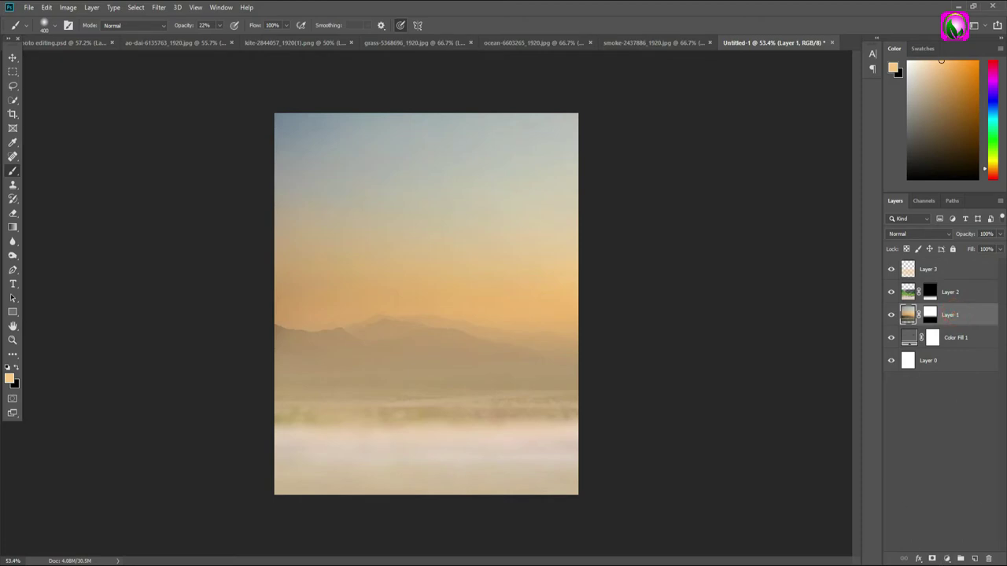
click(976, 559)
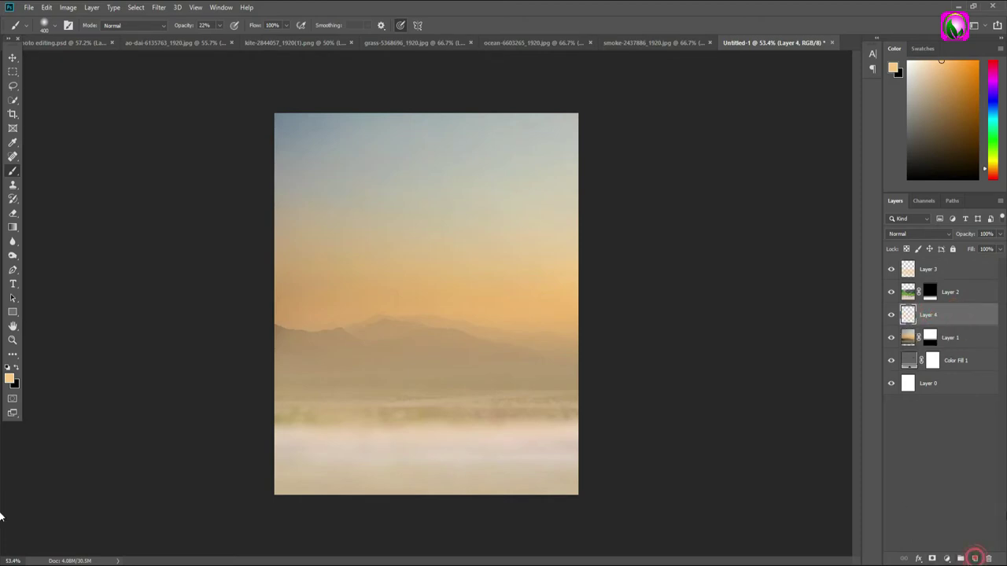
- Draw a black-to-transparent gradient over the lower scene on Layer 4 and move it to the top
click(14, 368)
click(12, 227)
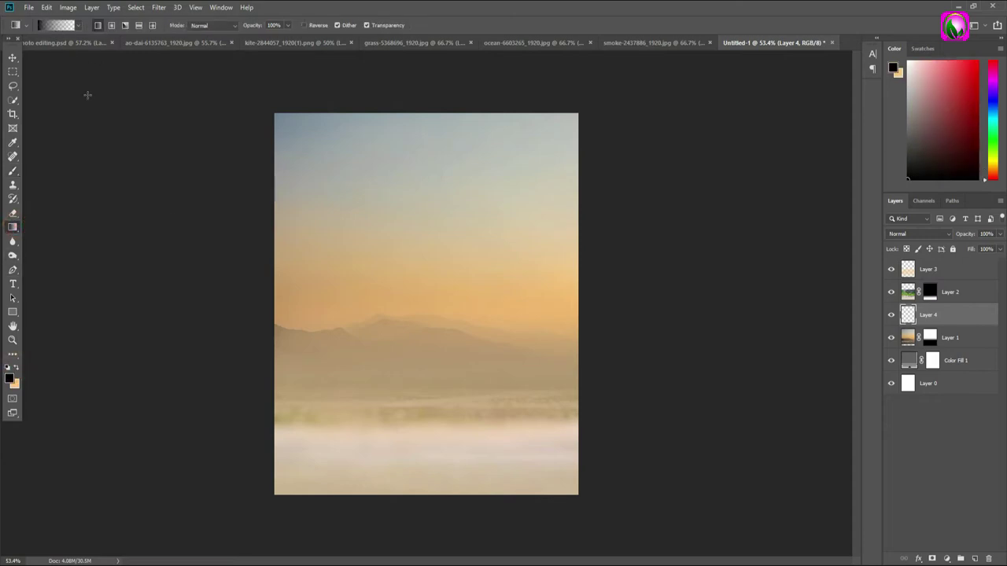
drag(423, 495, 420, 326)
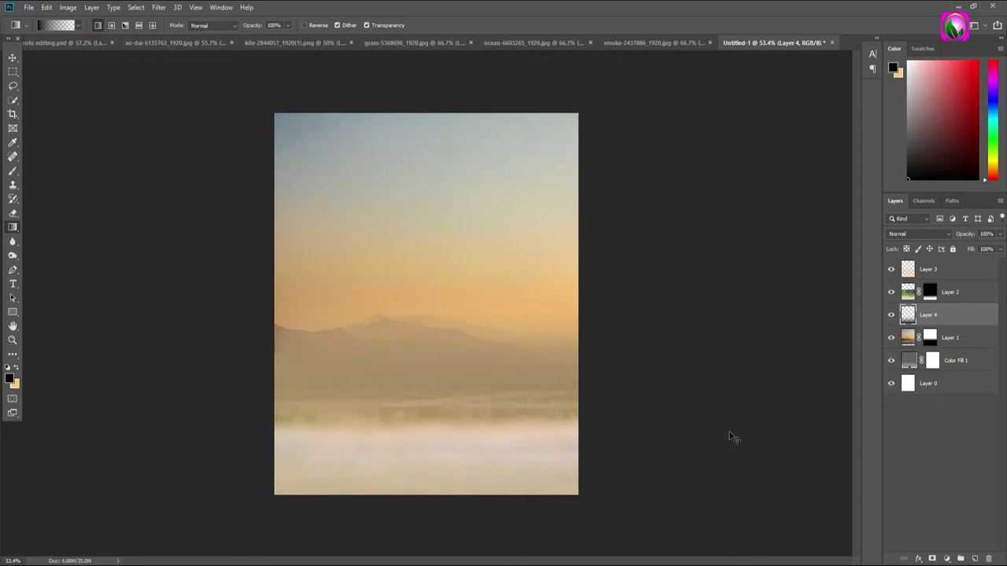
drag(950, 318, 936, 262)
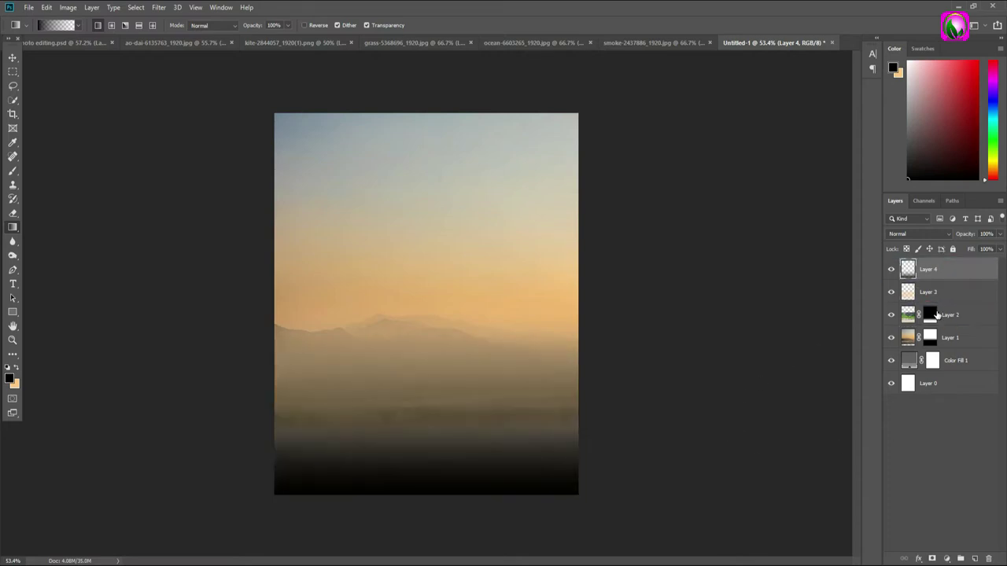
- Widen the dark gradient's bottom into a symmetric perspective trapezoid
click(13, 59)
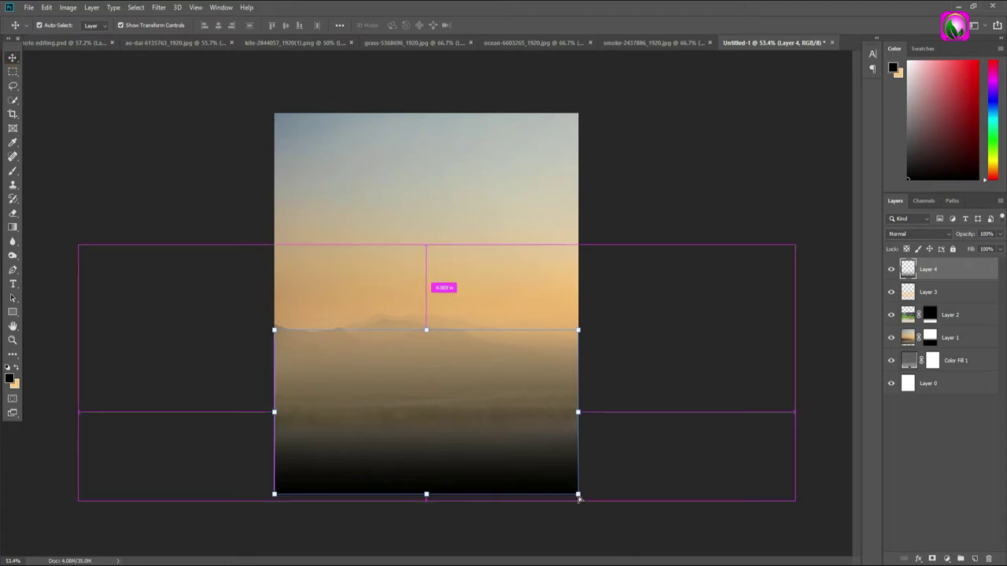
drag(575, 494, 680, 494)
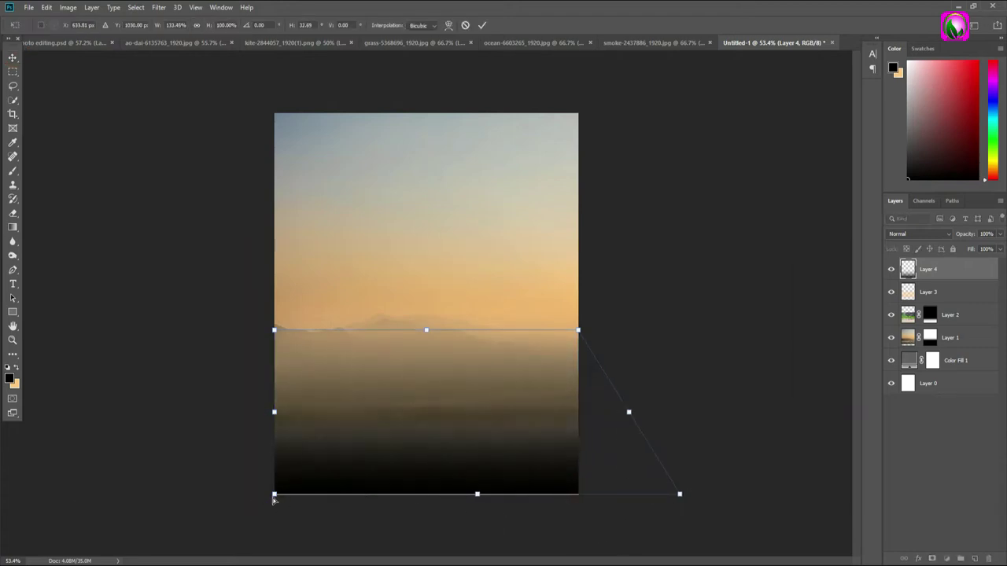
drag(274, 494, 147, 494)
drag(432, 494, 442, 476)
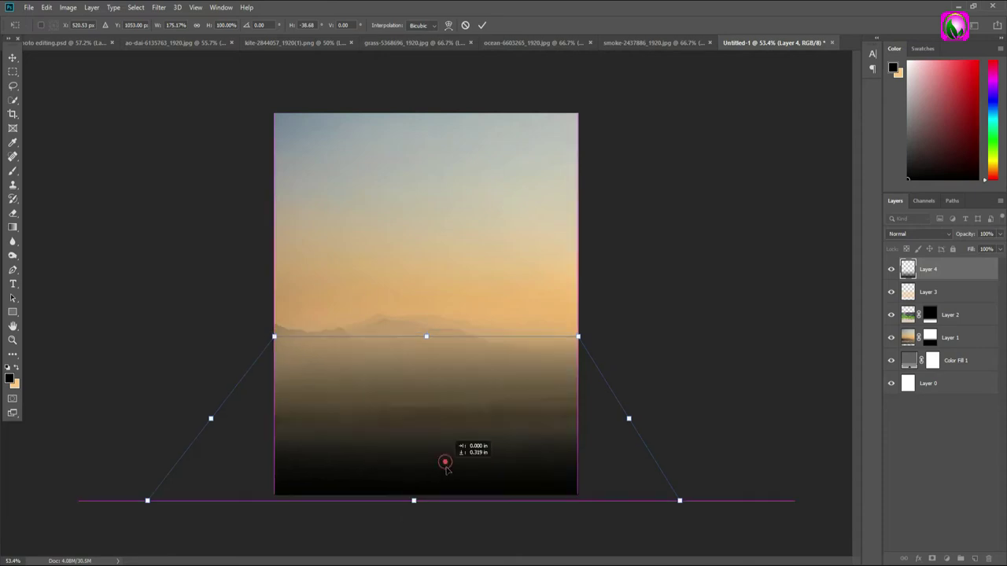
click(483, 26)
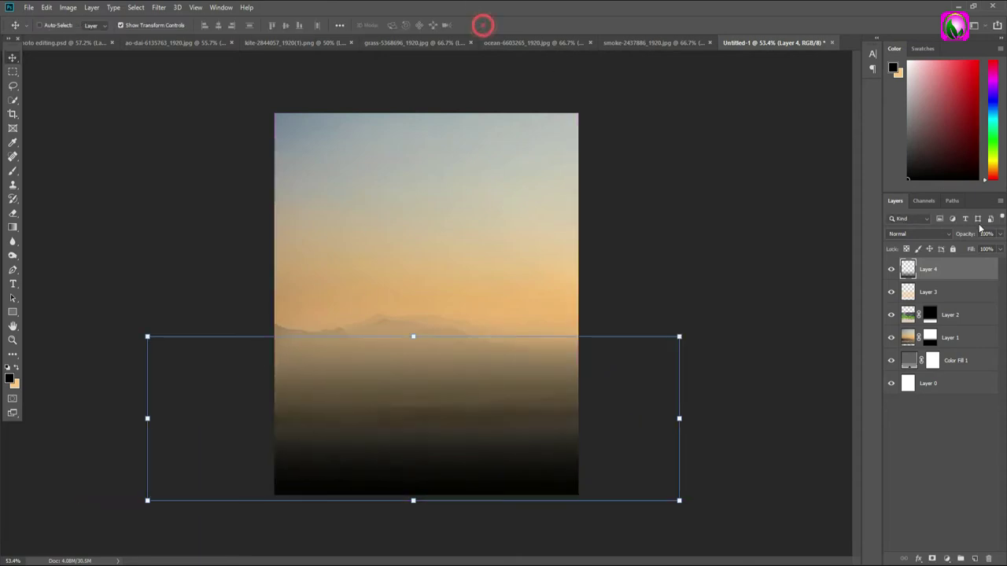
- Set Layer 4 to 51% opacity, push its top edge down, and nudge the mountain photo right
mouse_move(965, 234)
mouse_down()
mouse_move(936, 237)
mouse_move(887, 270)
mouse_up()
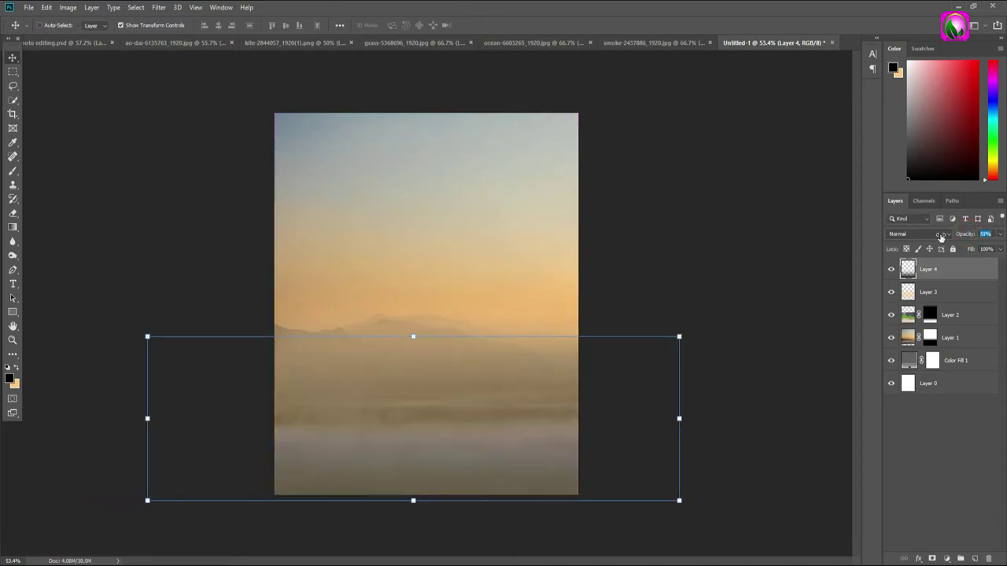
drag(413, 336, 413, 381)
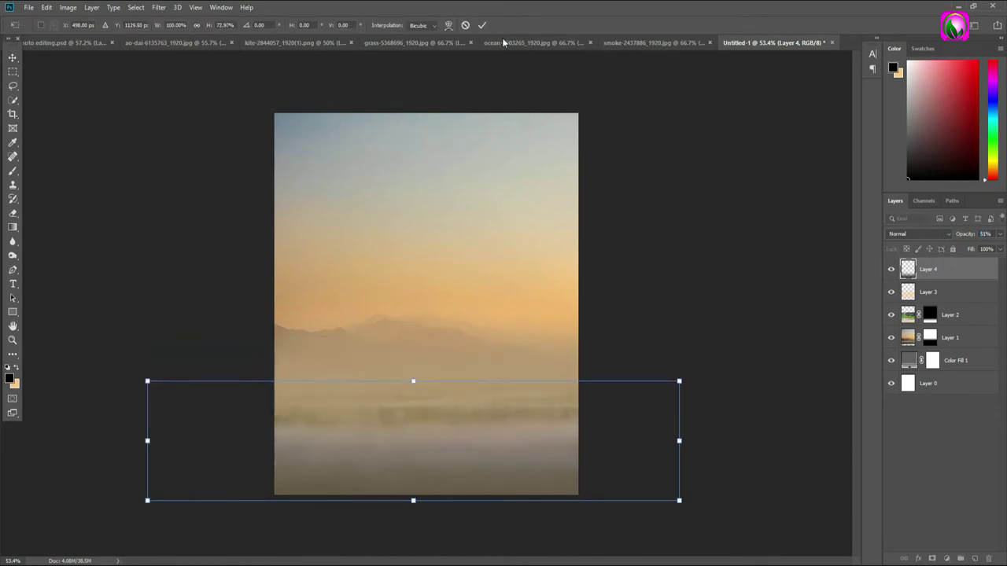
click(483, 26)
click(921, 338)
drag(497, 310, 509, 309)
click(946, 269)
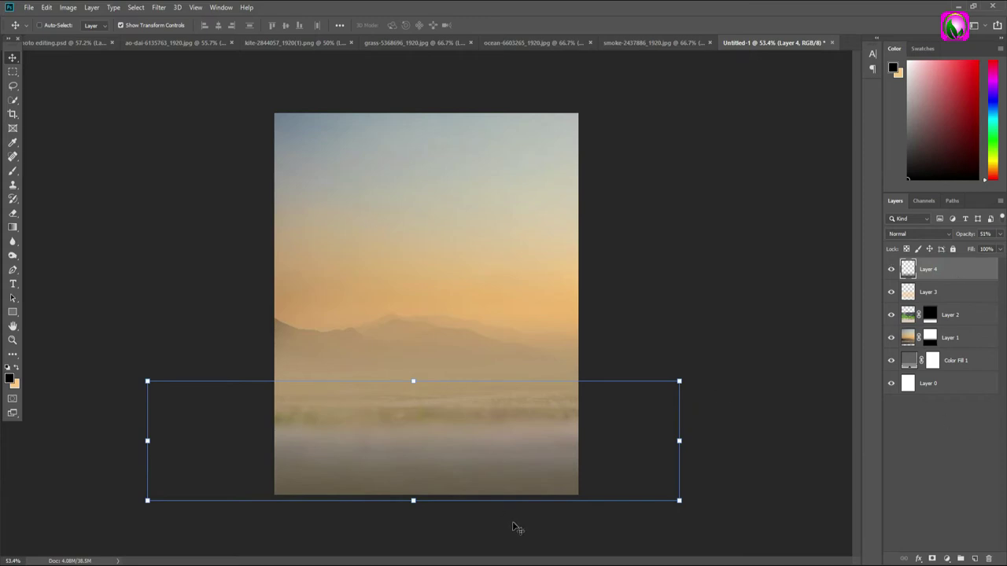
- Add a Brightness/Contrast adjustment with lowered brightness to darken the image
click(947, 558)
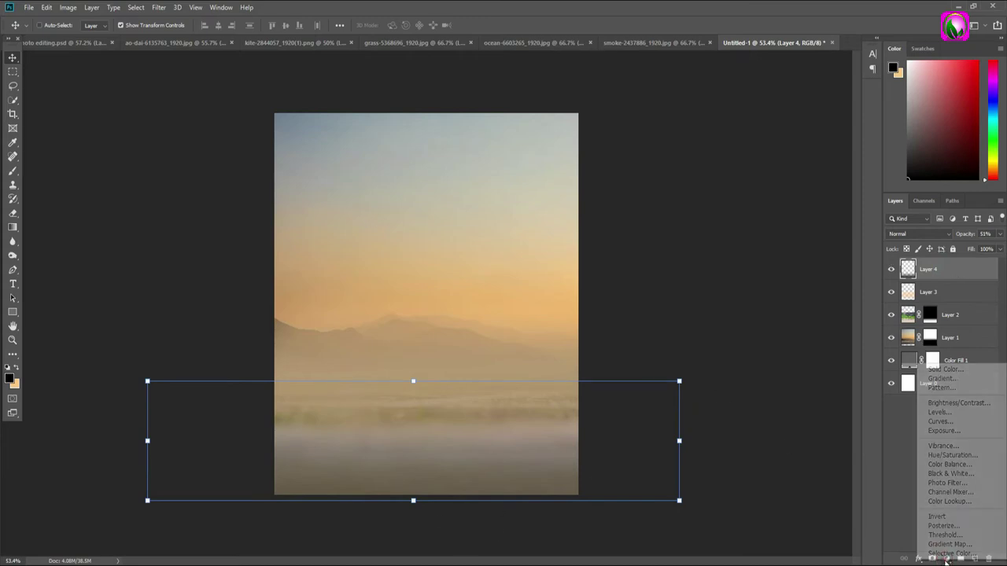
click(943, 405)
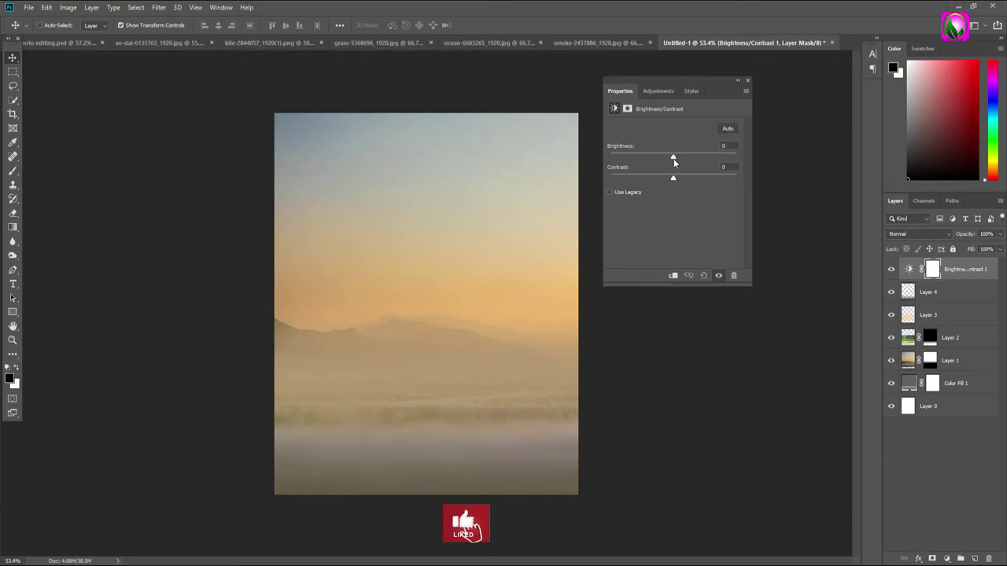
mouse_move(673, 156)
mouse_down()
mouse_move(648, 157)
mouse_move(689, 182)
mouse_up()
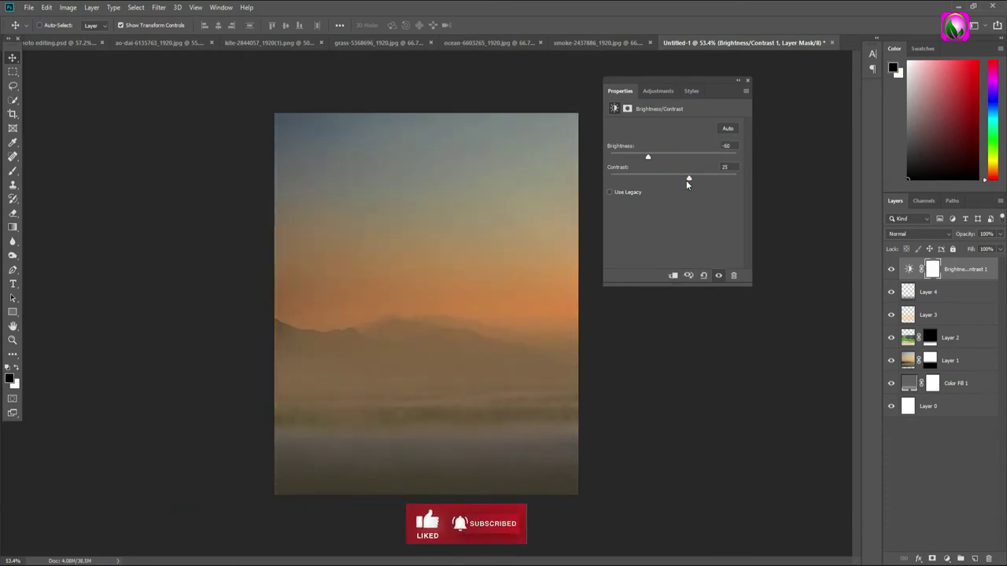
click(746, 81)
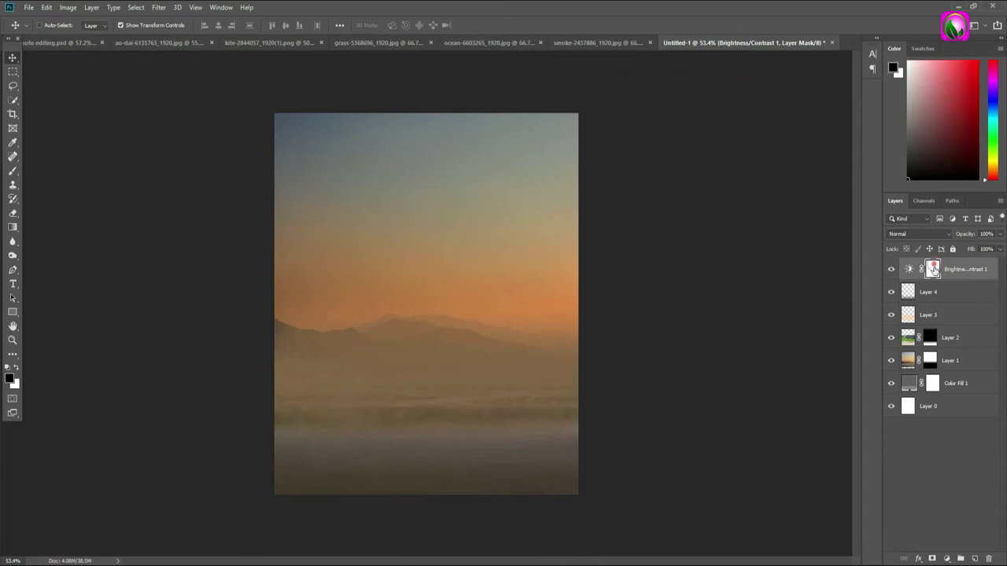
- Paint black with a ~1100 px brush on the adjustment mask to keep the centre bright
click(12, 170)
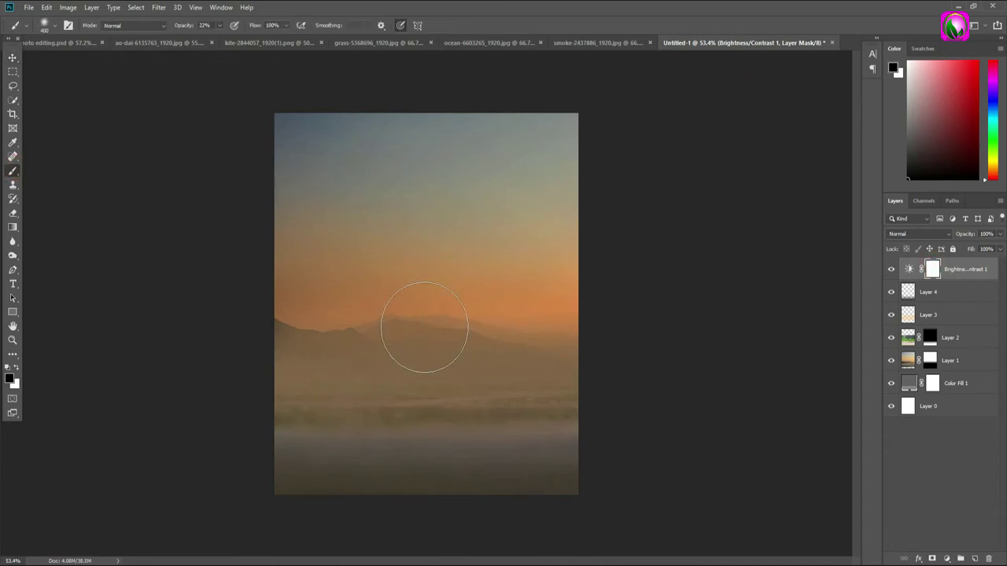
key(bracketright)
key(bracketright)
key(bracketright)
key(bracketright)
click(419, 311)
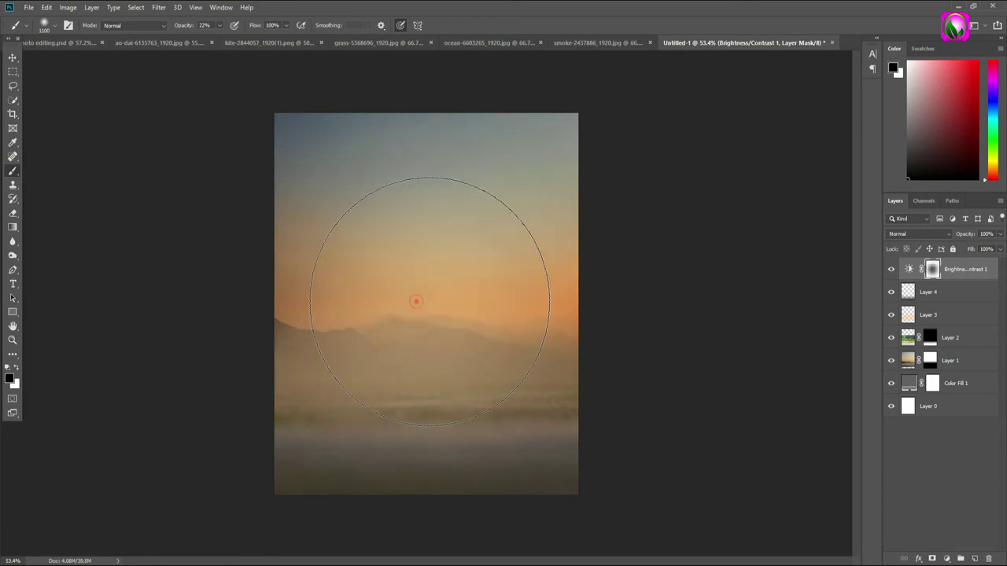
click(427, 317)
click(413, 344)
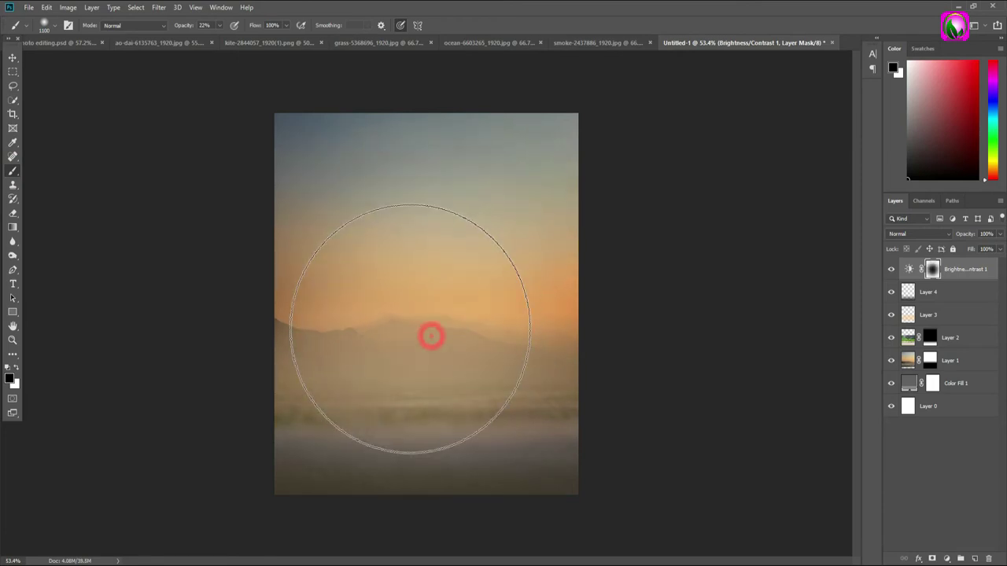
click(891, 270)
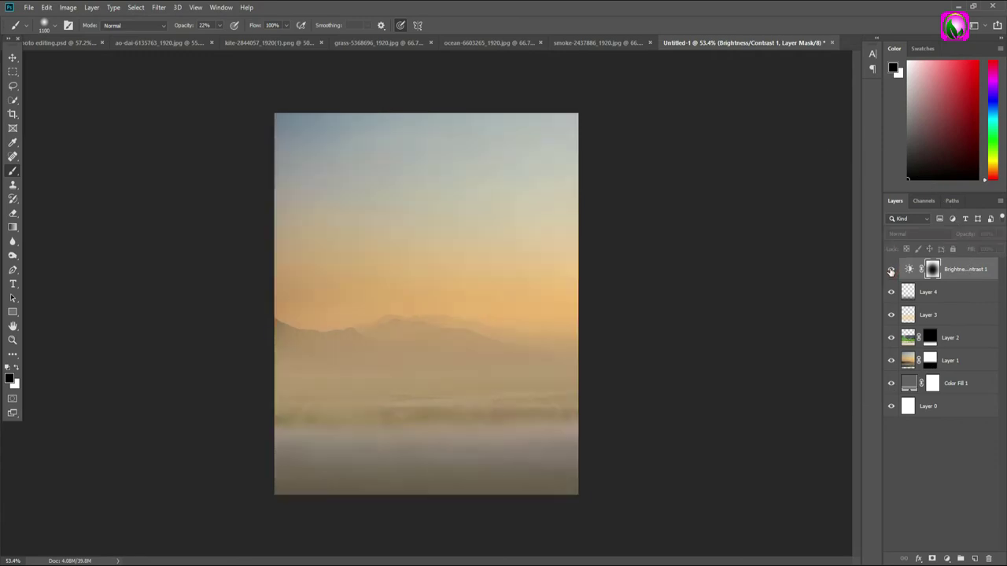
- Group the adjustment and Layers 1–4 into a group named background
click(13, 57)
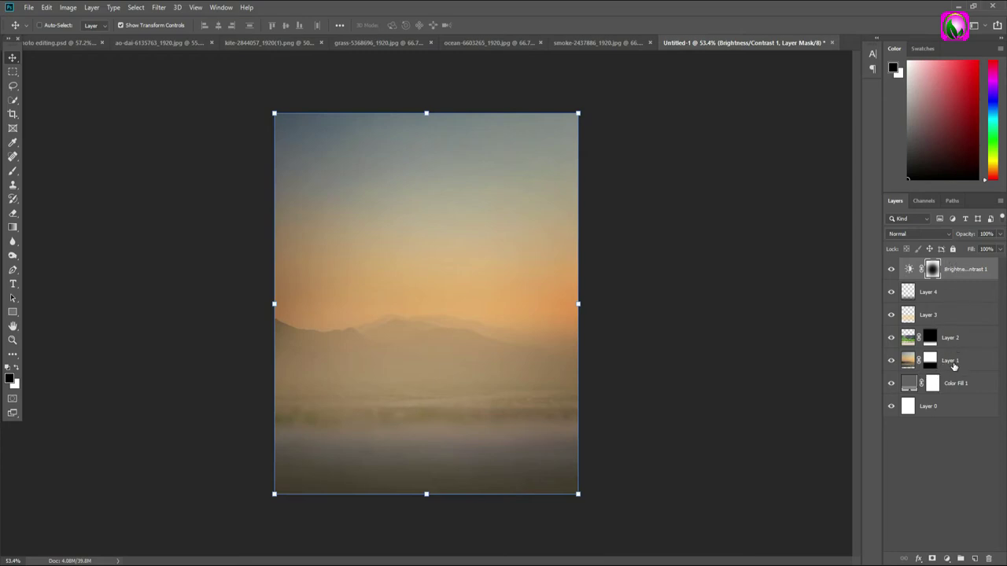
shift+click(953, 361)
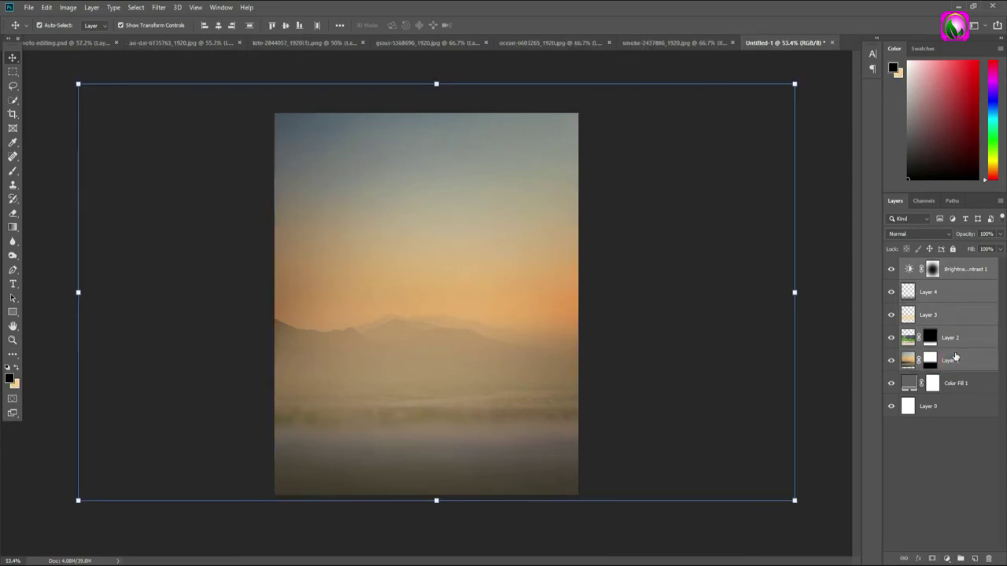
key(ctrl+g)
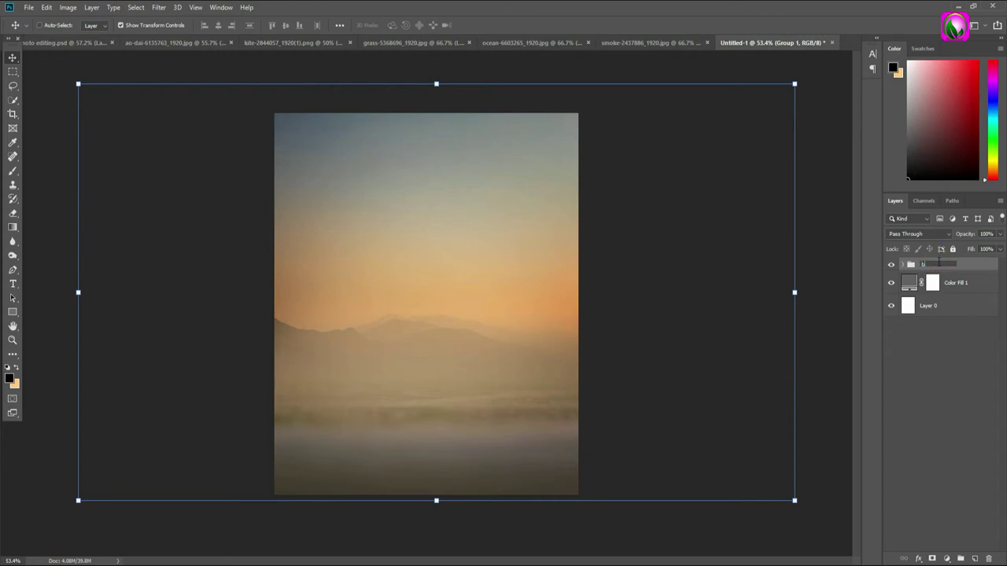
text(background)
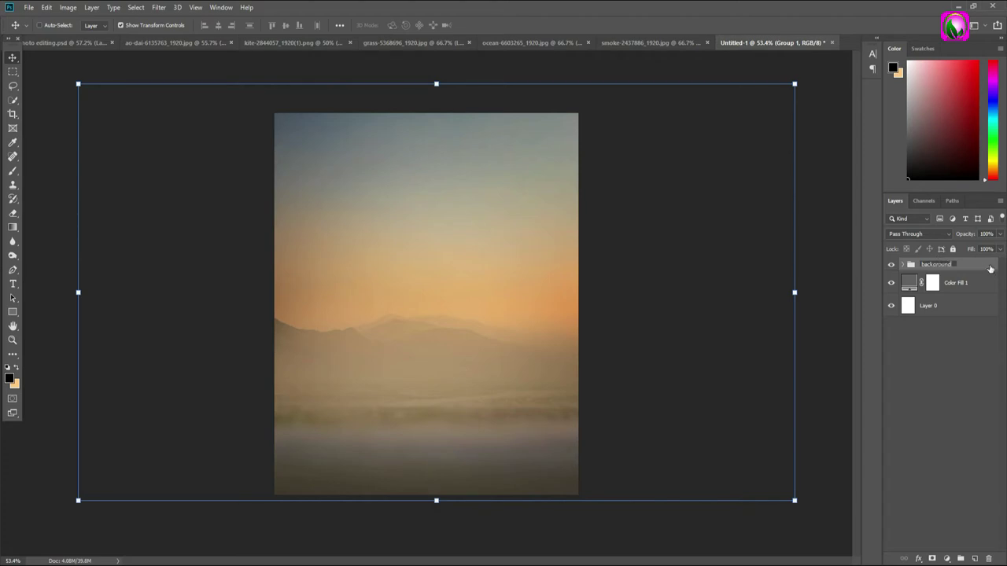
key(Return)
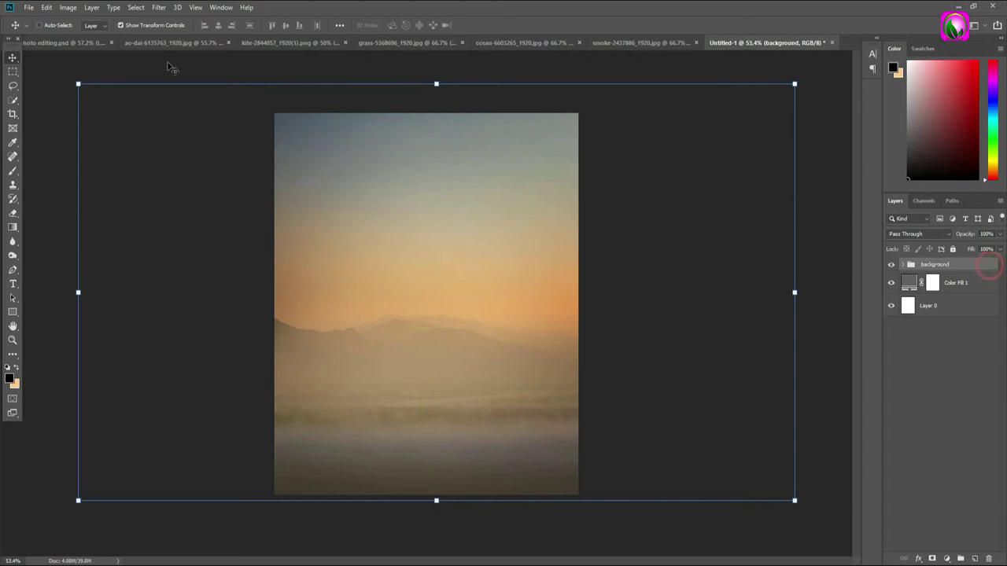
- Drag the woman cut-out from the ao-dai document into the sunset composite
click(197, 43)
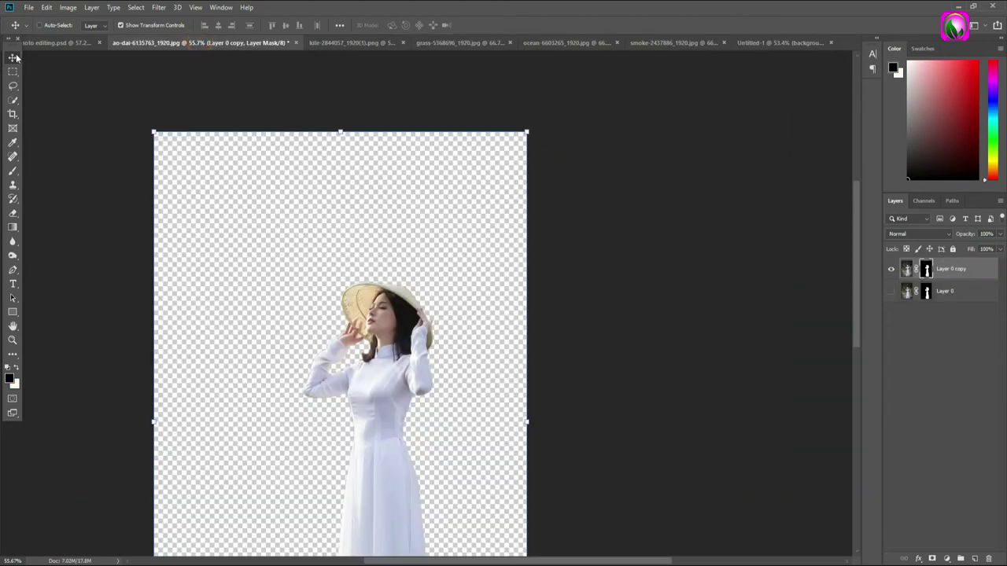
drag(386, 310, 362, 238)
click(13, 340)
mouse_move(402, 313)
mouse_down()
mouse_move(367, 361)
mouse_move(422, 372)
mouse_up()
click(13, 58)
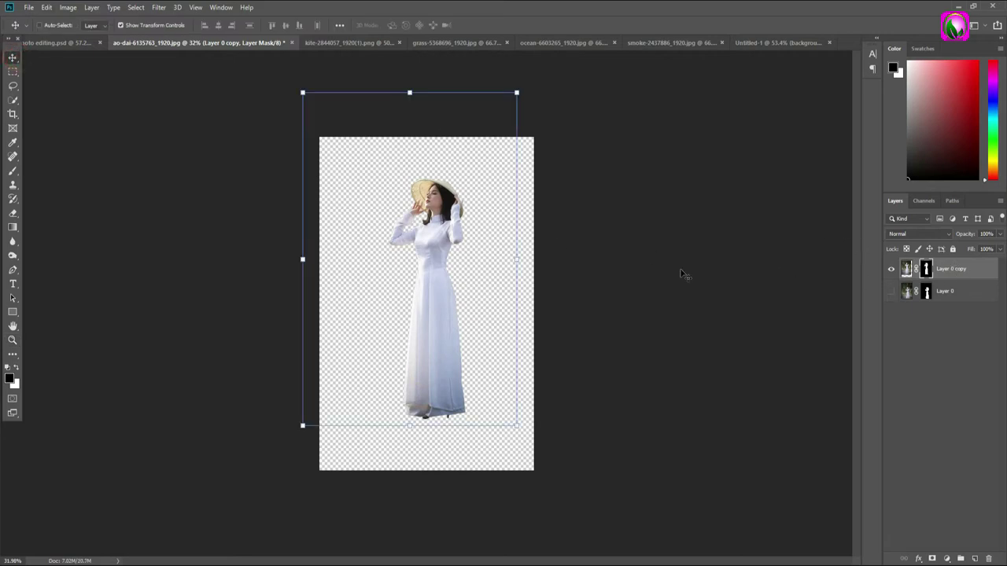
mouse_move(427, 211)
mouse_down()
mouse_move(464, 368)
mouse_move(485, 386)
mouse_move(474, 505)
mouse_up()
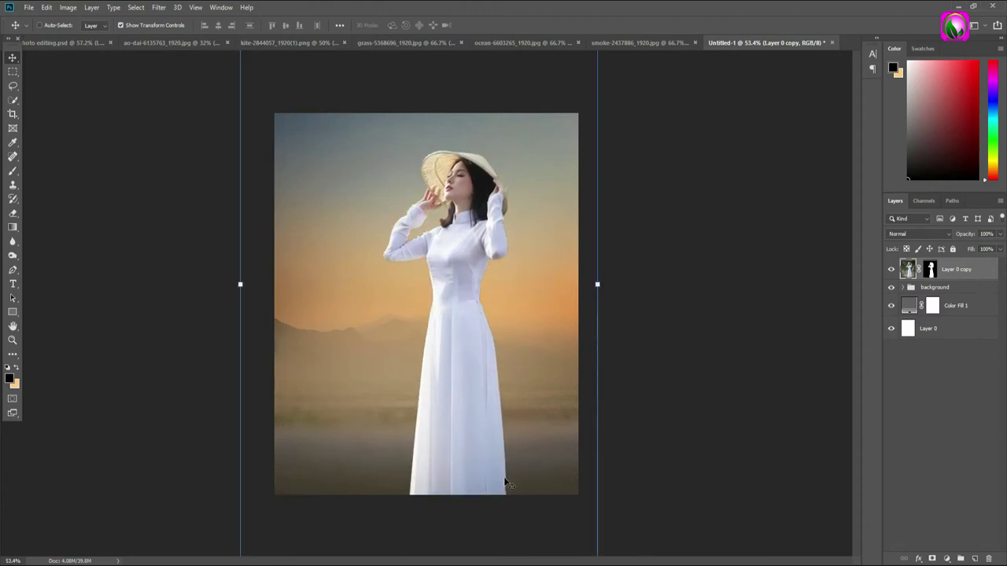
- Scale the woman to about 39% and place her in the lower-right foreground
drag(467, 399, 461, 435)
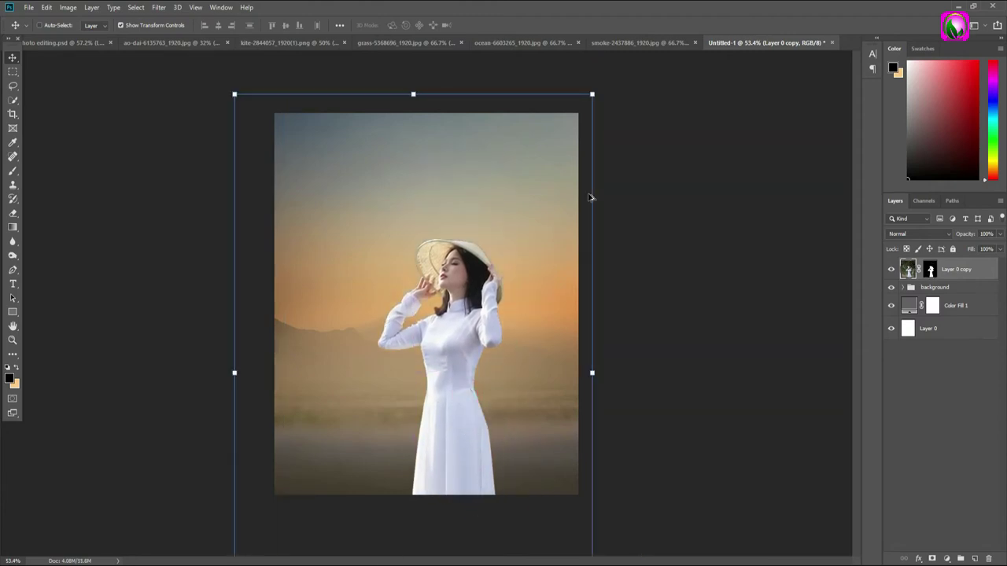
drag(591, 93, 473, 277)
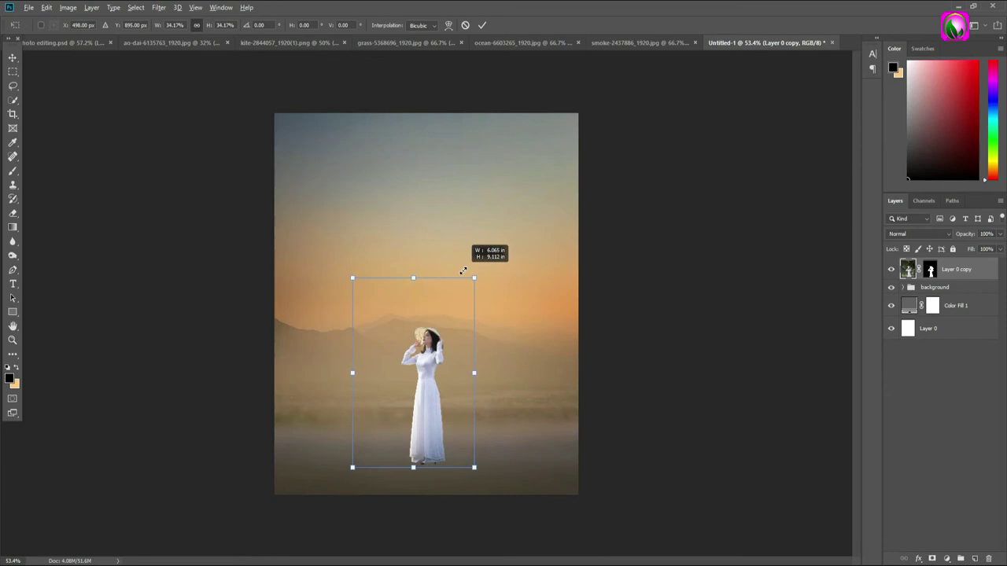
drag(429, 363, 490, 383)
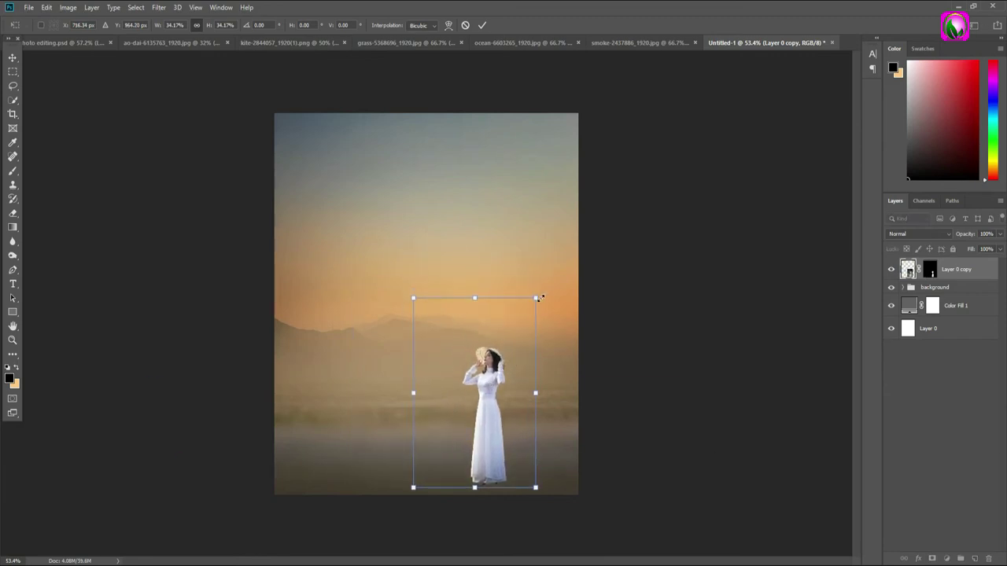
drag(538, 297, 544, 285)
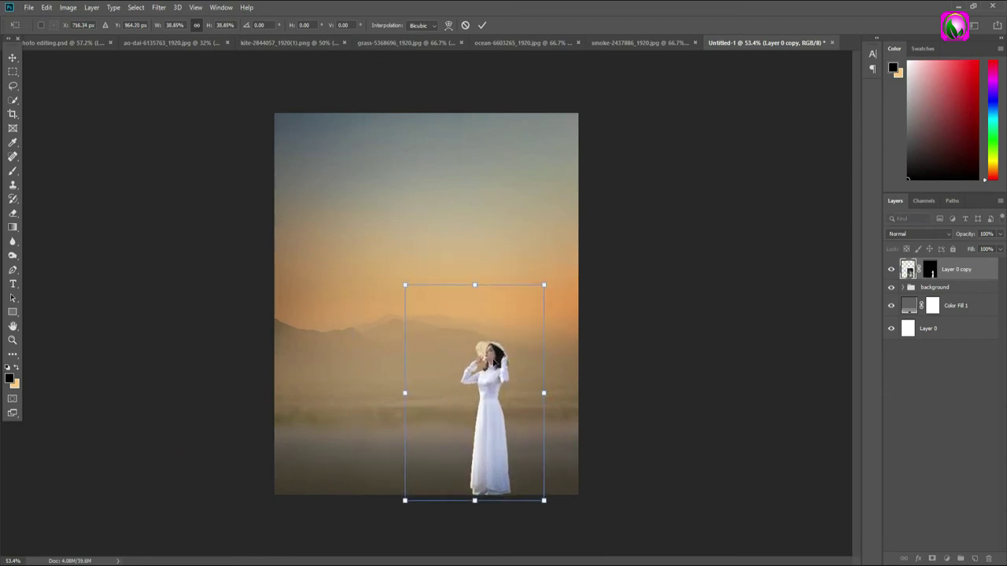
drag(503, 377, 498, 358)
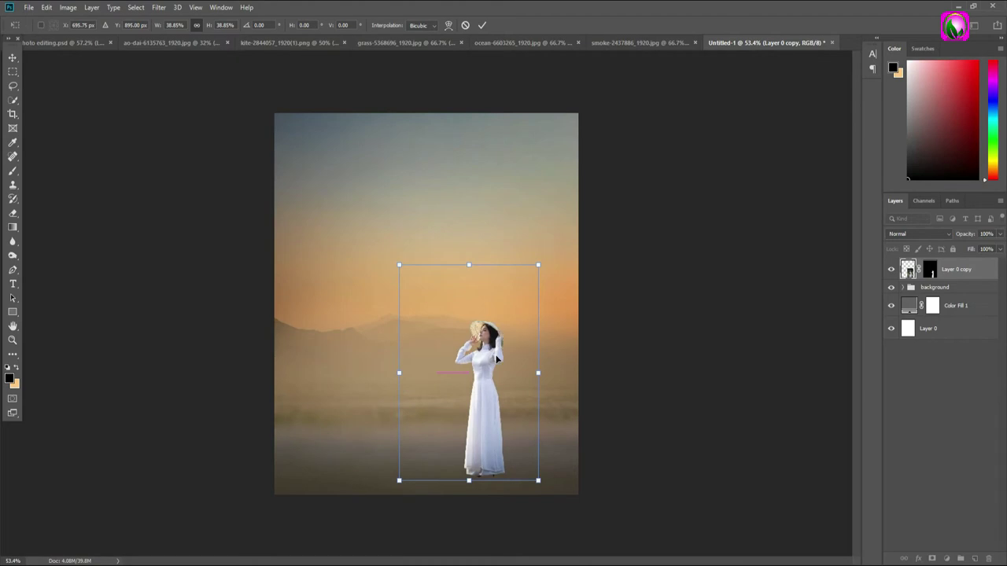
click(484, 26)
key(z)
mouse_move(394, 474)
mouse_down()
mouse_move(487, 442)
mouse_move(579, 480)
mouse_up()
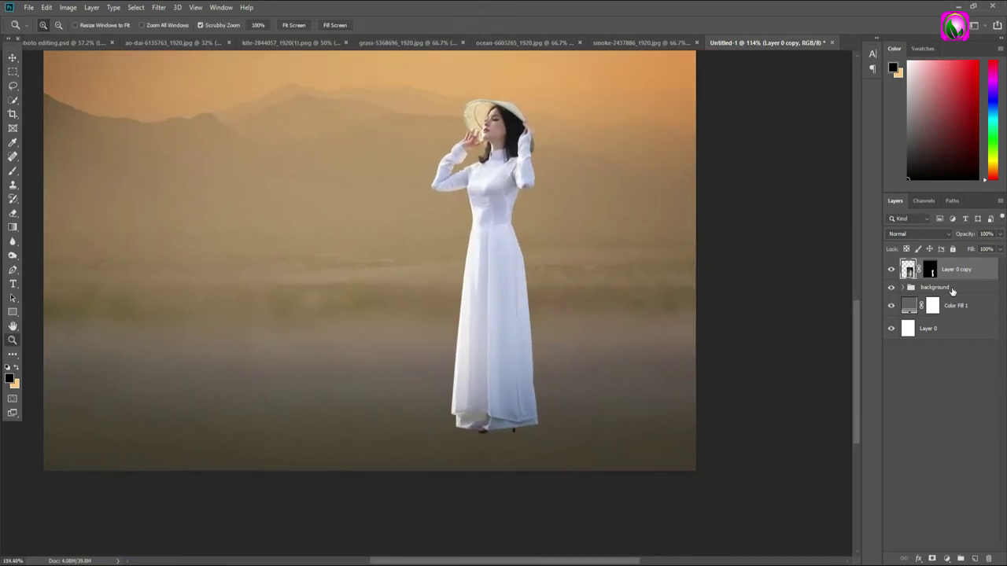
- Paint a small soft black shadow under the woman's dress hem on a new layer
click(940, 287)
click(975, 559)
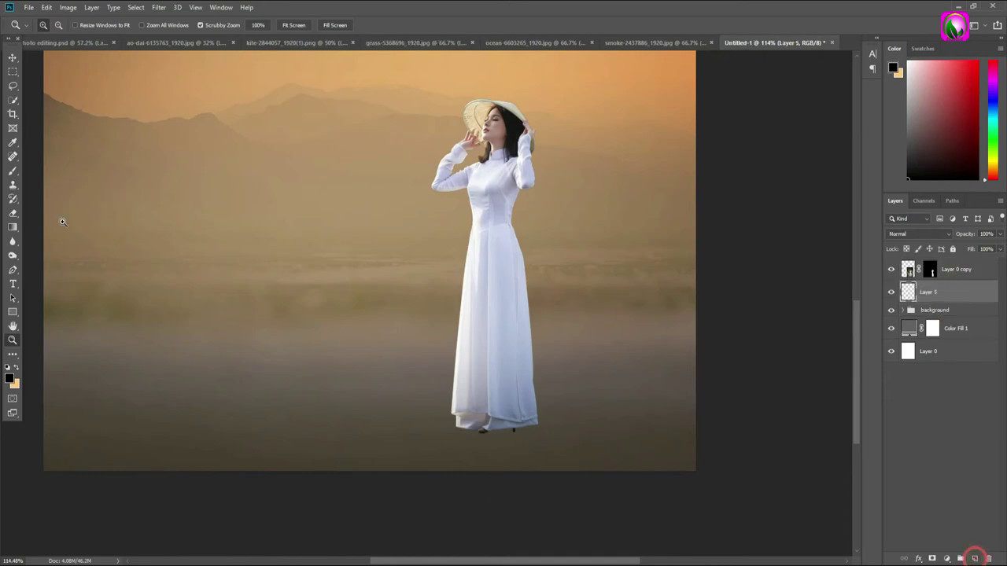
click(12, 170)
key(bracketleft)
key(bracketleft)
key(bracketleft)
key(bracketleft)
key(bracketleft)
key(bracketleft)
key(bracketleft)
key(bracketleft)
key(bracketleft)
drag(464, 422, 463, 423)
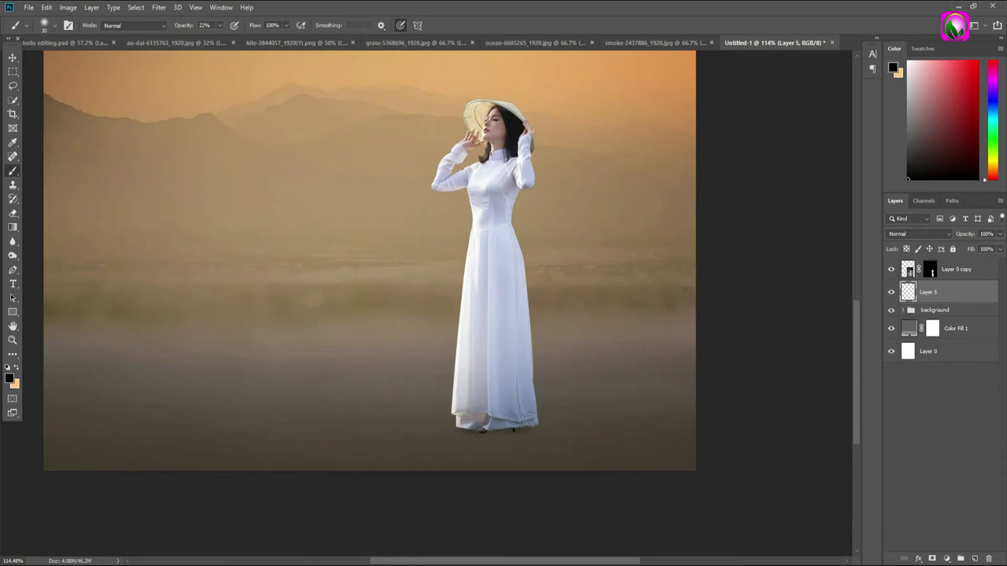
drag(508, 422, 472, 426)
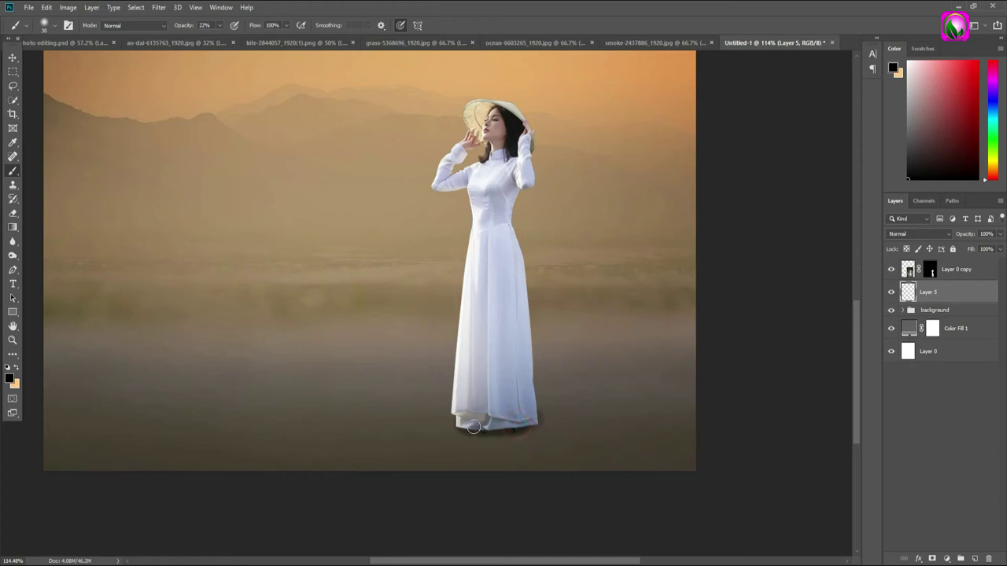
- Delete the woman layer's mask and duplicate her layer with Ctrl+J
click(13, 213)
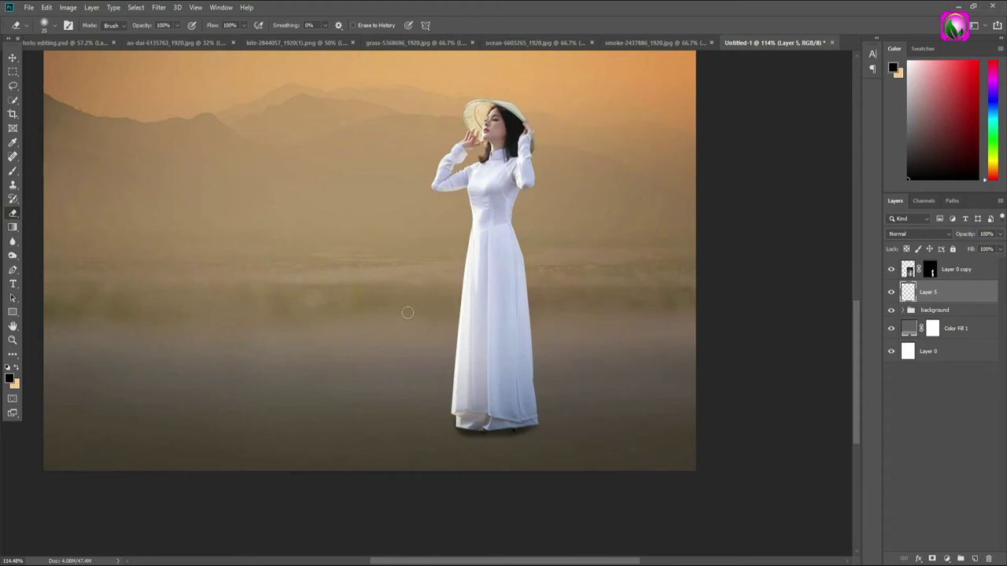
click(12, 340)
alt+click(276, 288)
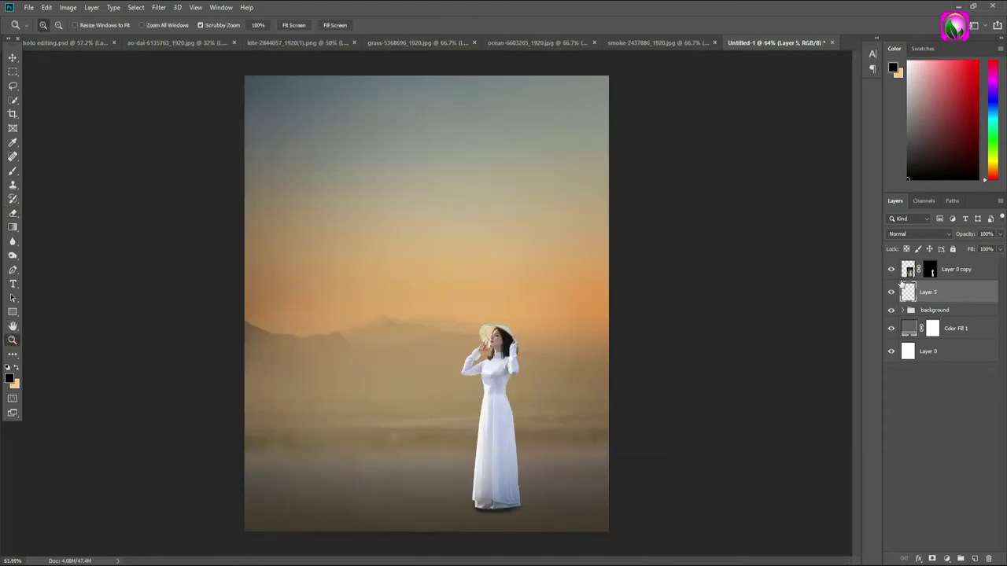
right_click(931, 272)
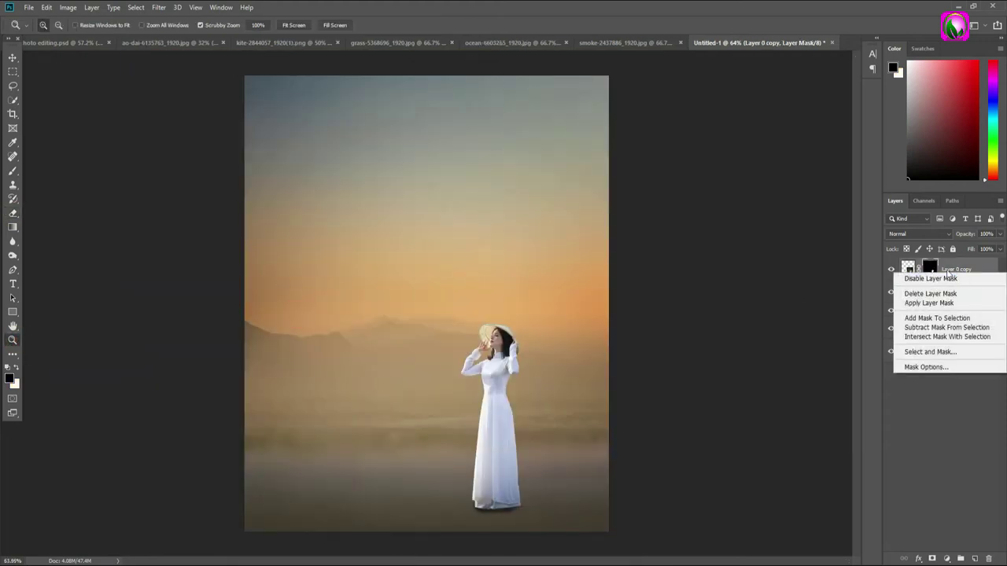
click(931, 294)
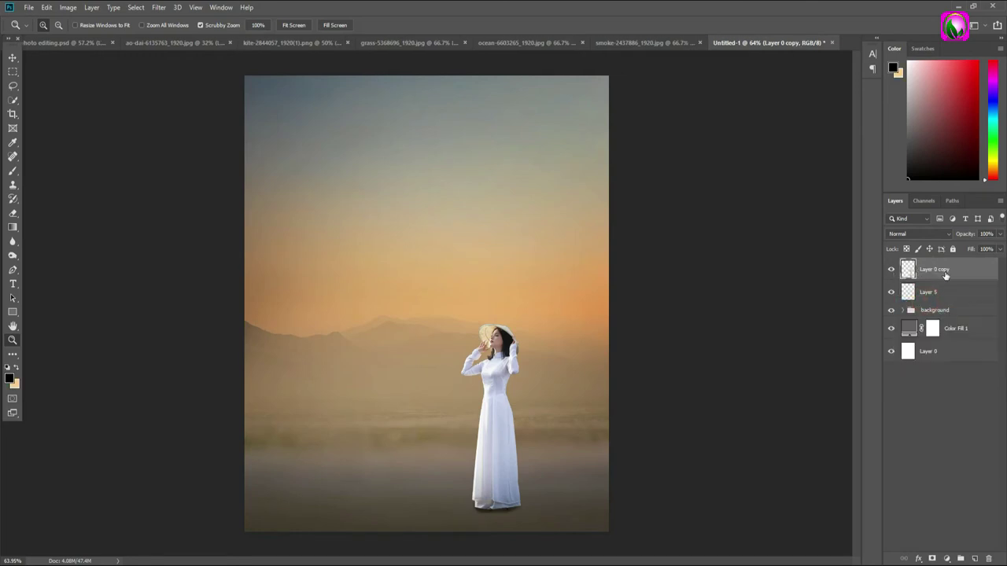
key(ctrl+j)
- Fill the lower woman copy's outline with black to make a silhouette
click(926, 298)
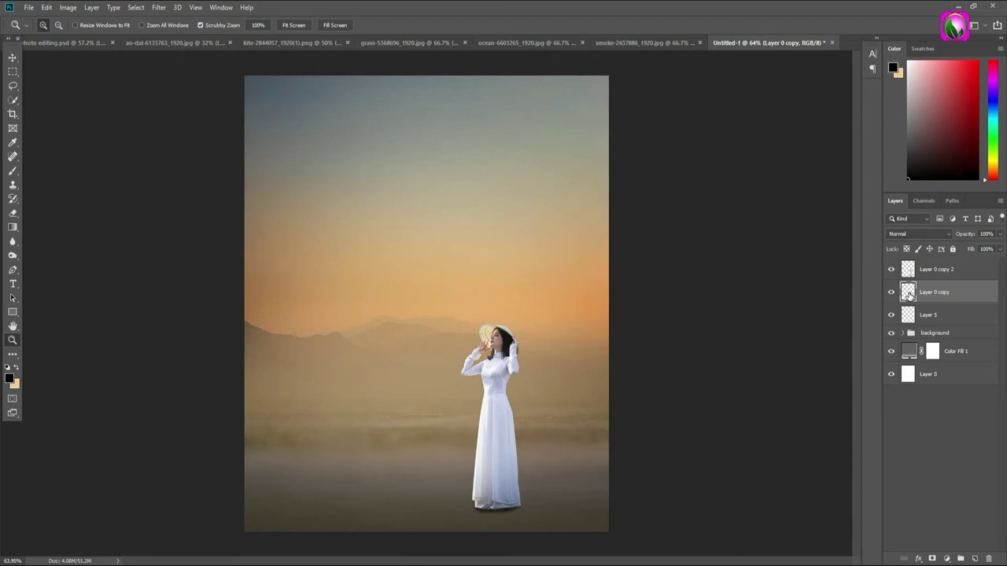
ctrl+click(908, 293)
key(alt)
key(ctrl+d)
- Skew and squash the silhouette diagonally right into a cast shadow at 14% opacity
click(13, 60)
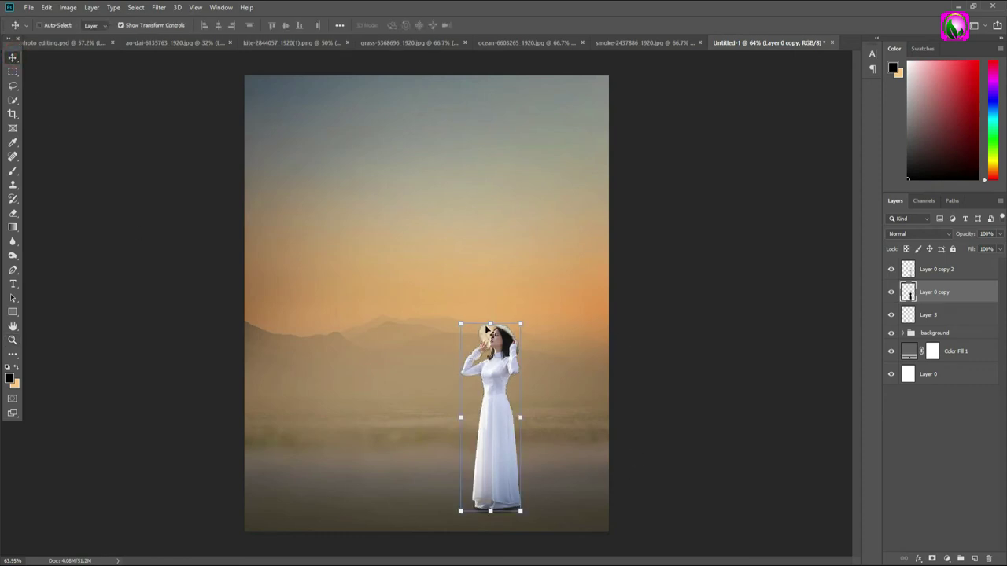
key(ctrl)
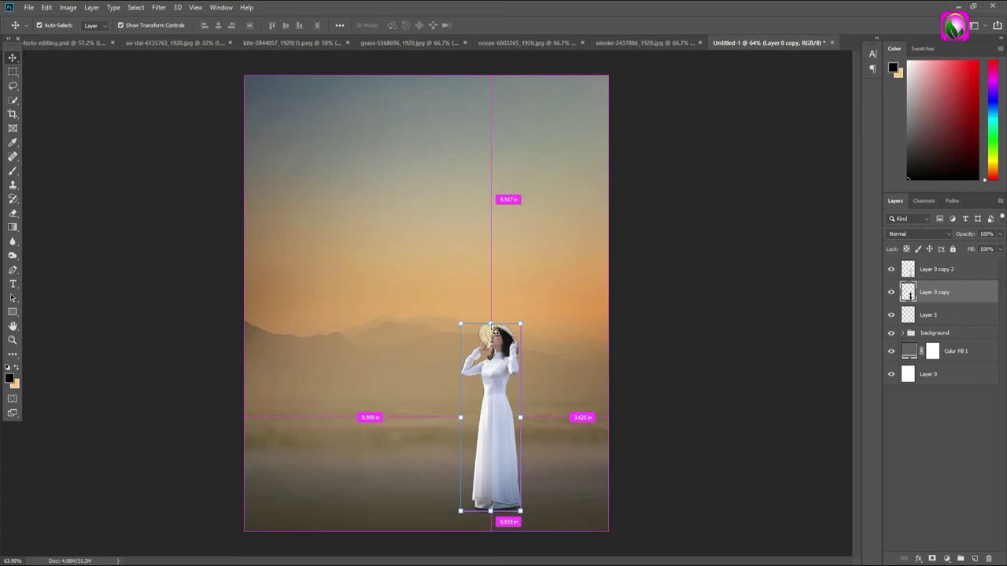
mouse_move(490, 323)
mouse_down()
mouse_move(714, 398)
mouse_move(641, 404)
mouse_up()
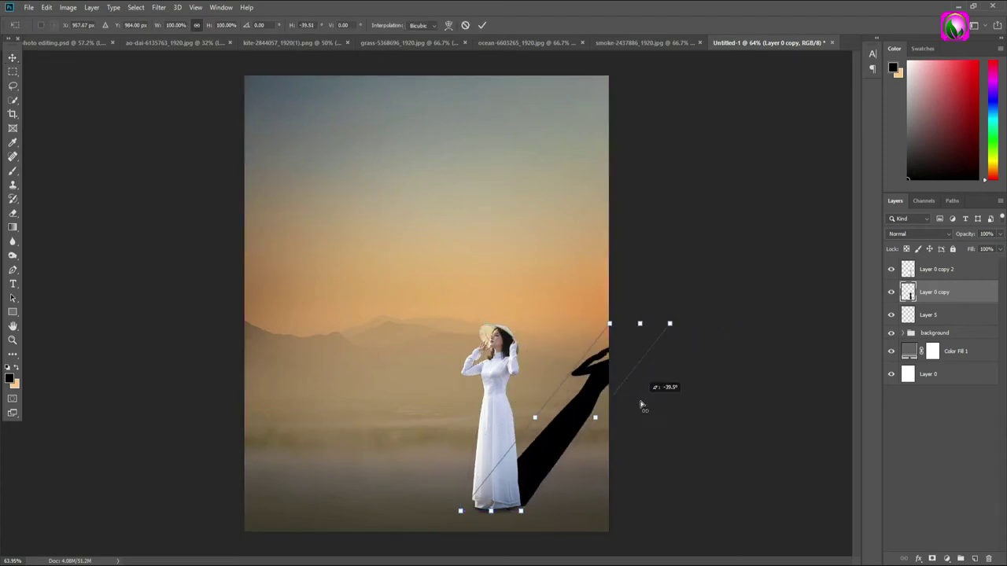
mouse_move(641, 331)
mouse_down()
mouse_move(645, 382)
mouse_move(613, 395)
mouse_move(682, 396)
mouse_up()
drag(552, 399, 614, 387)
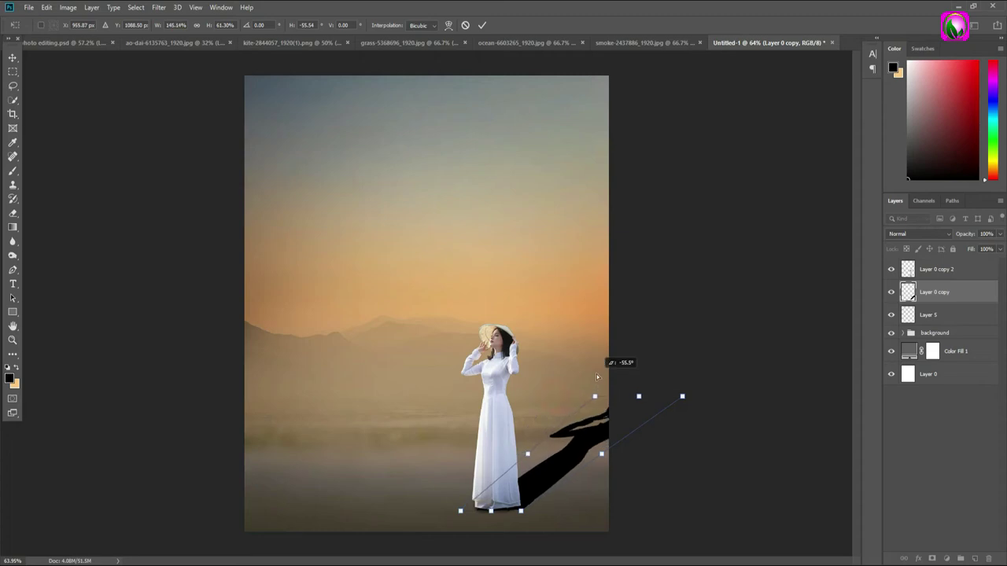
click(482, 25)
drag(965, 234, 917, 240)
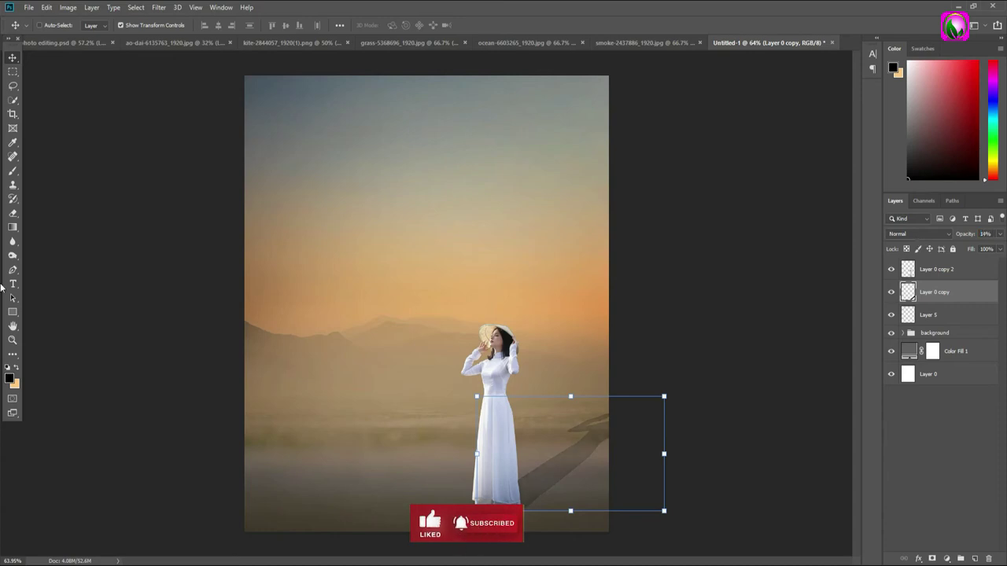
- Fade the far tip of the shadow with a large 200 px eraser
click(14, 214)
text(32)
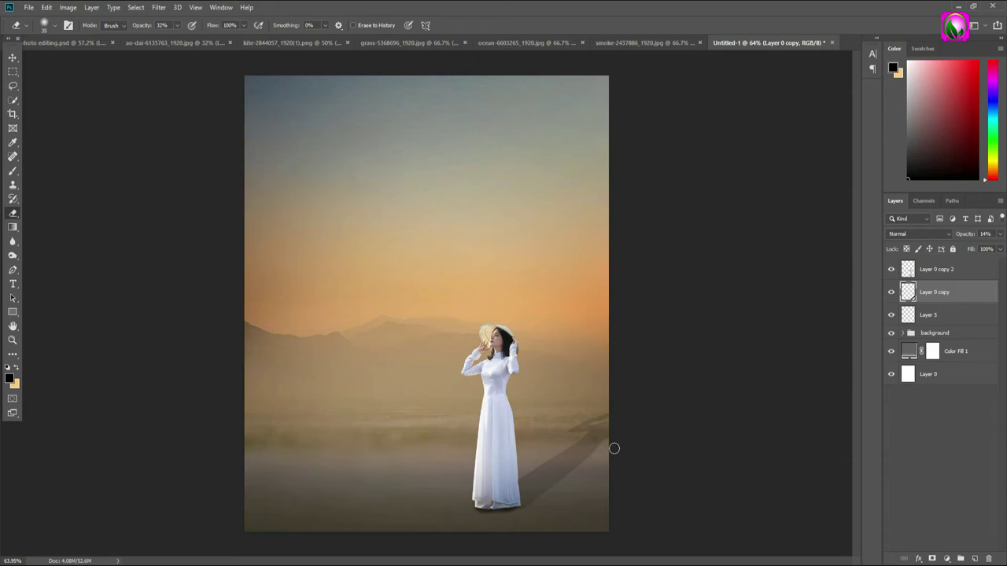
key(bracketright)
key(bracketright)
key(bracketright)
key(bracketright)
key(bracketright)
key(bracketright)
key(bracketright)
mouse_move(589, 422)
mouse_down()
mouse_move(592, 470)
mouse_move(604, 482)
mouse_up()
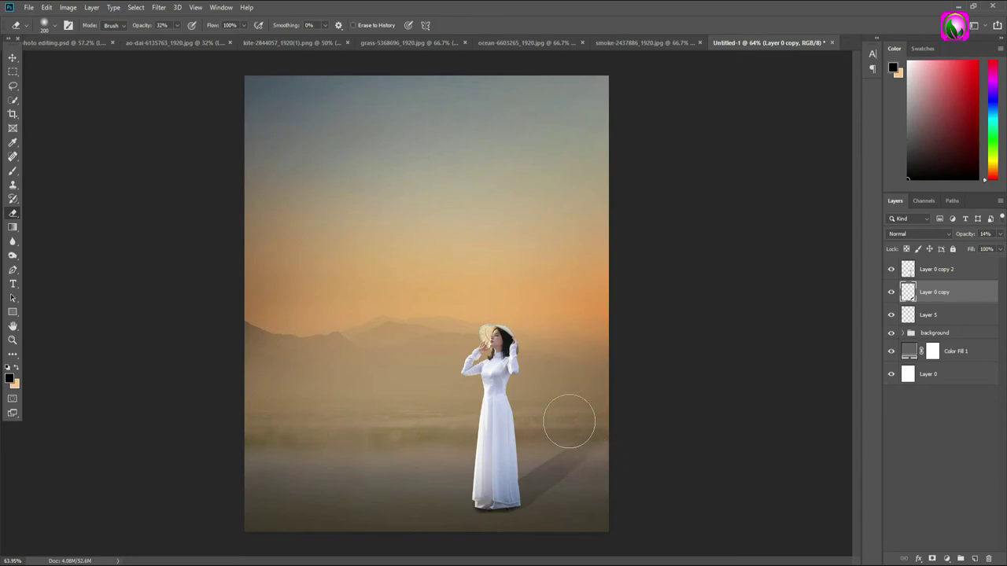
click(606, 427)
click(946, 271)
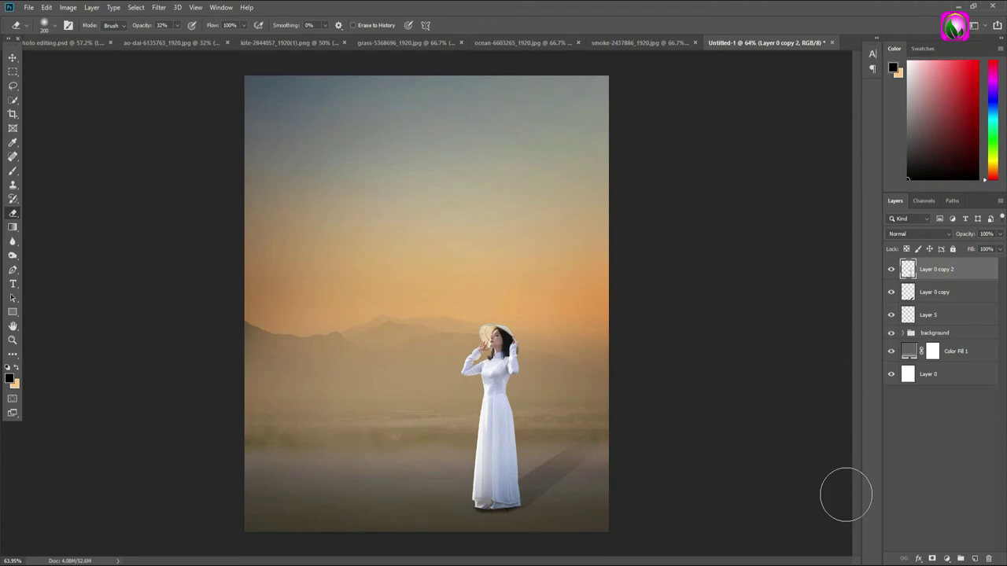
click(948, 559)
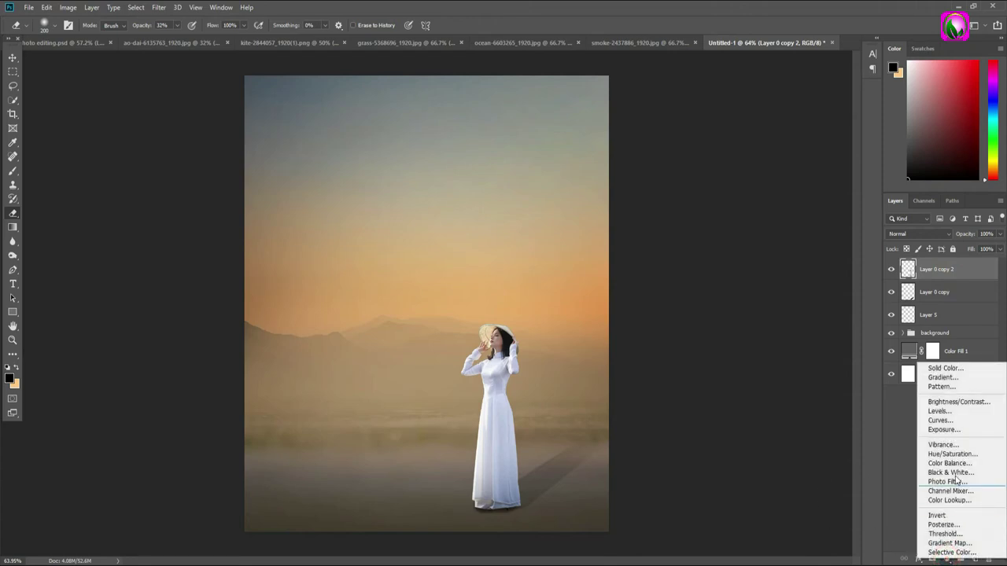
click(949, 402)
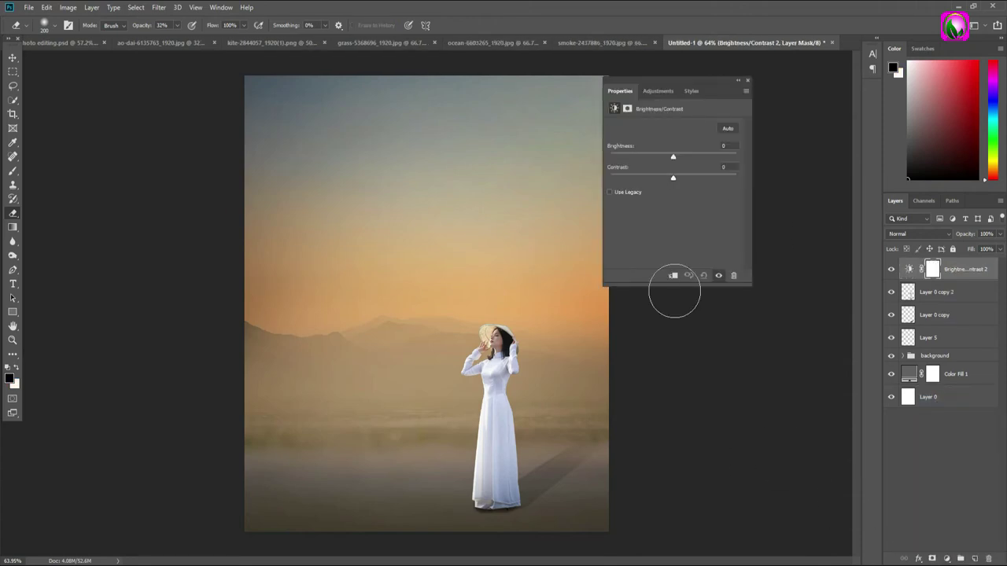
click(673, 276)
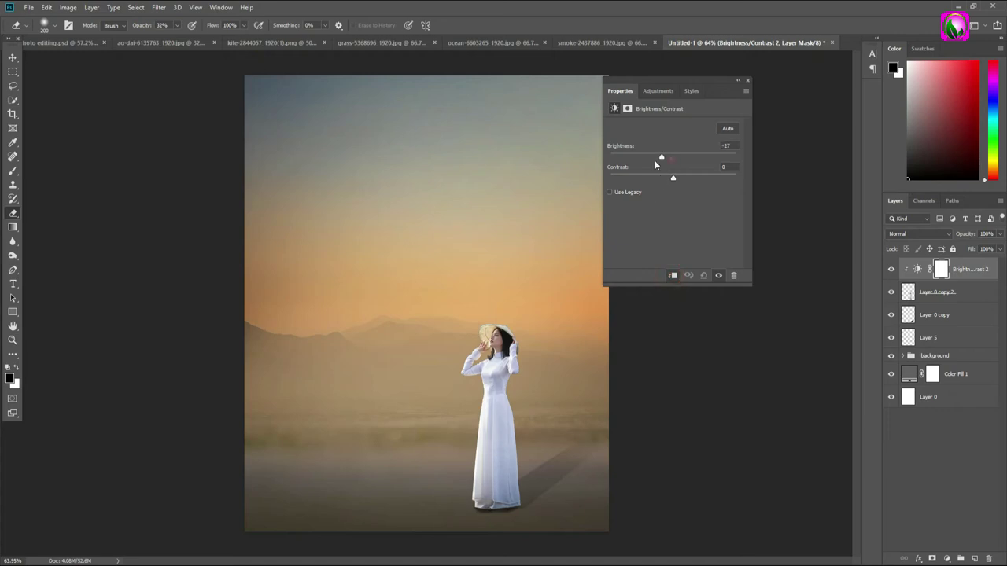
drag(655, 161, 651, 161)
click(674, 179)
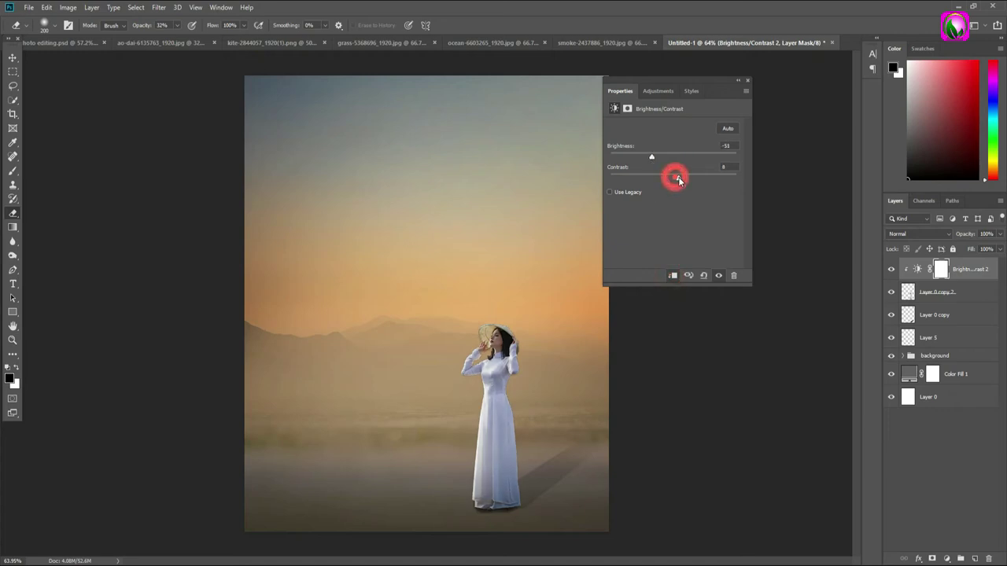
click(747, 81)
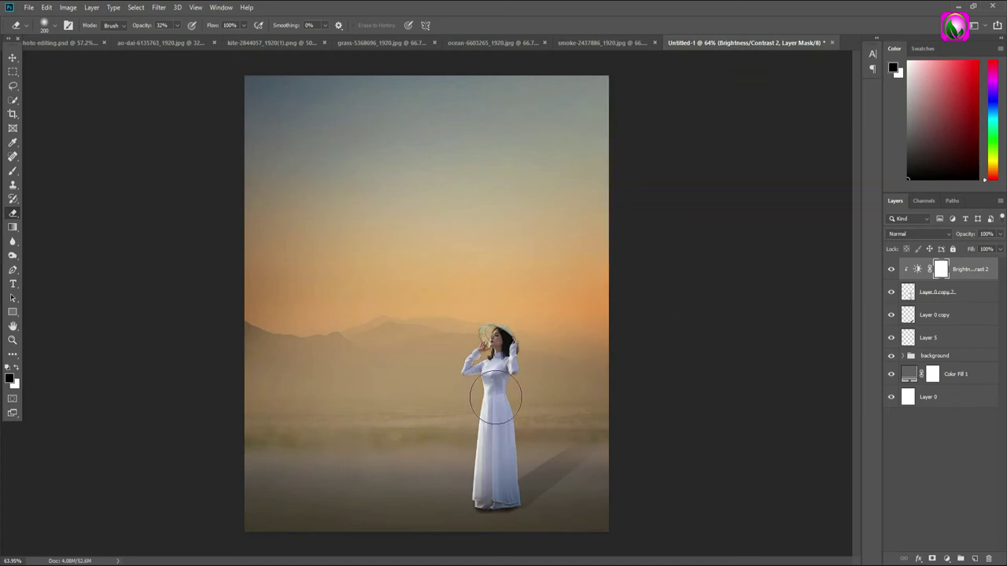
click(12, 340)
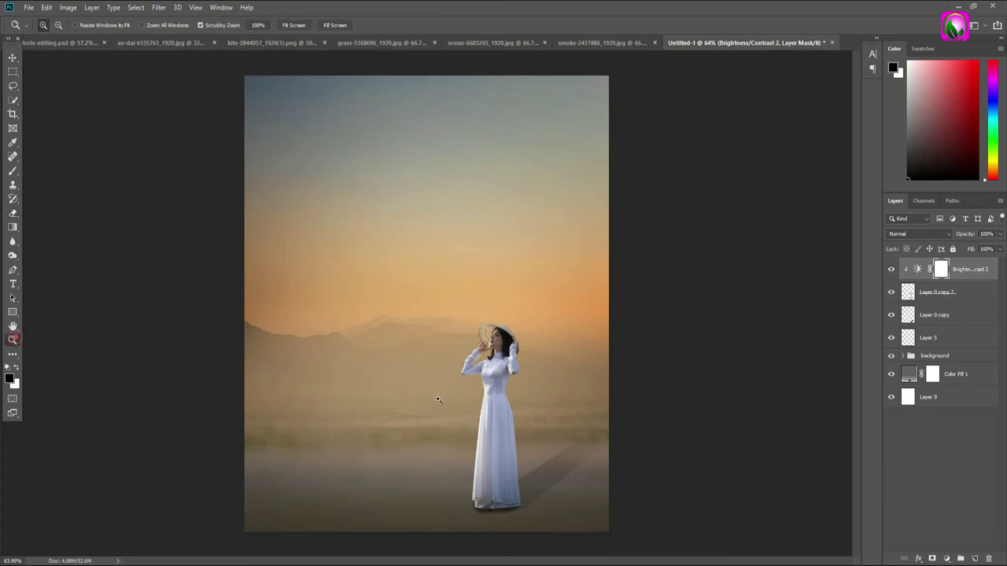
mouse_move(491, 366)
mouse_down()
mouse_move(530, 445)
mouse_move(464, 297)
mouse_up()
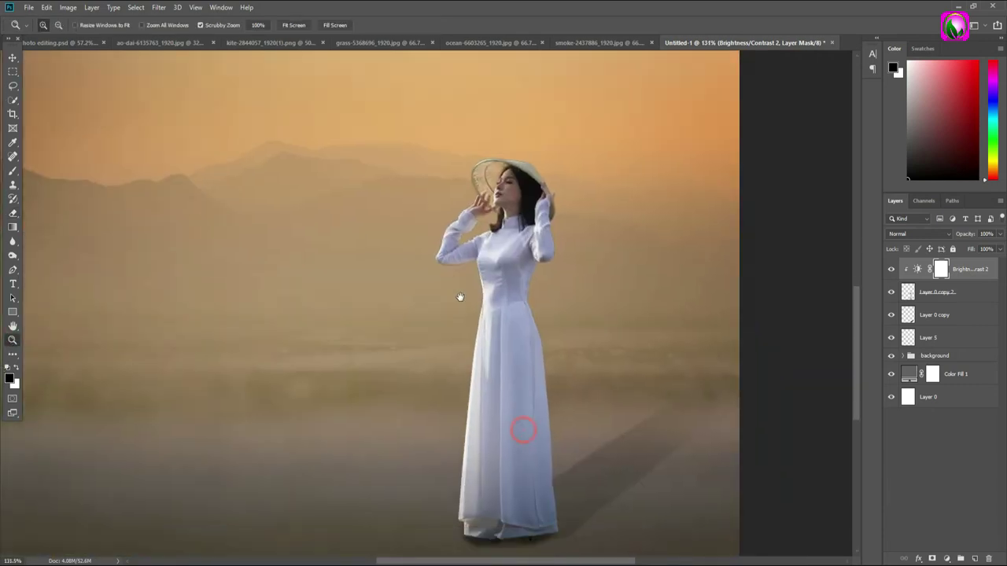
click(13, 174)
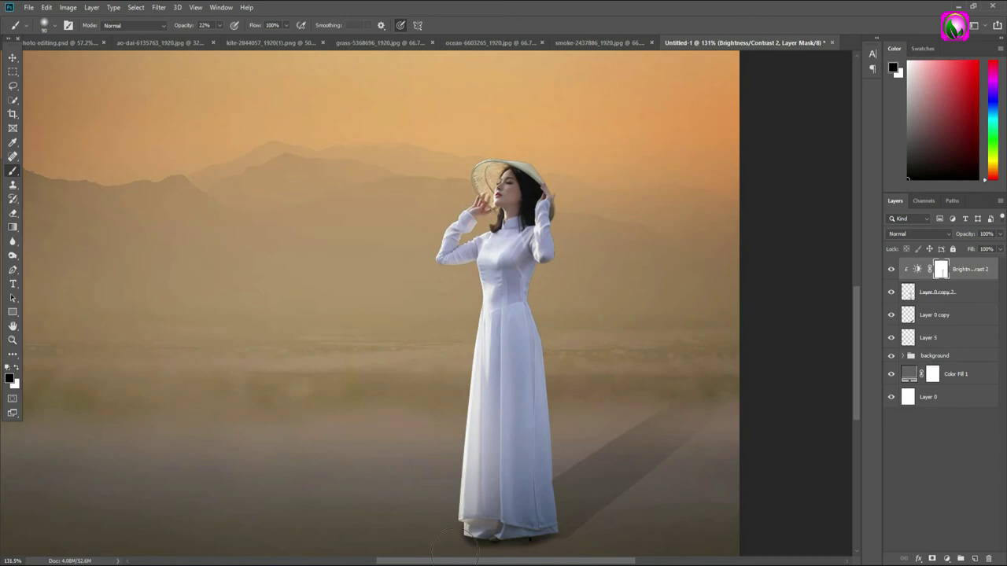
click(890, 269)
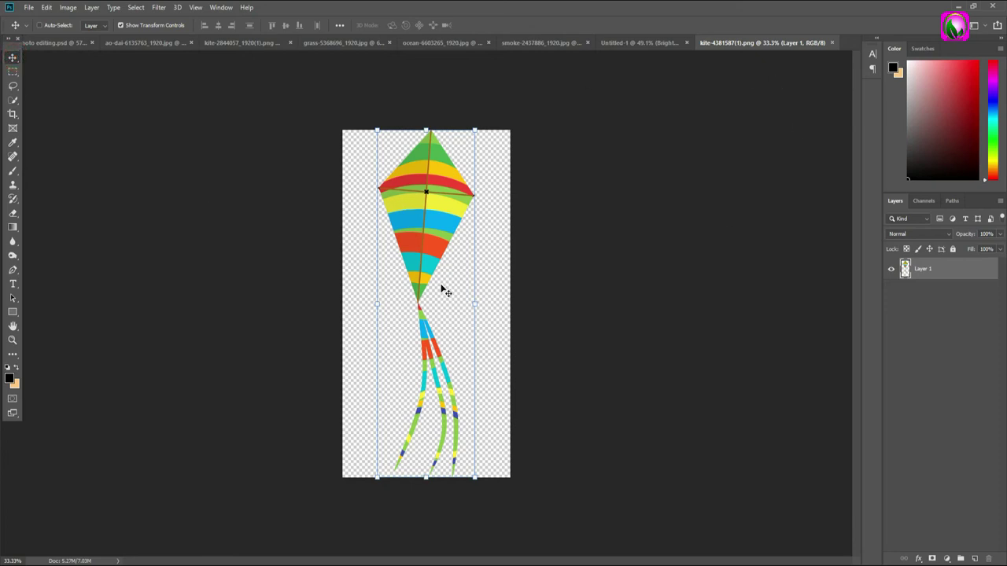
- Drag the striped kite into Untitled-1 as Layer 6, then shrink, tilt and place it top-left
click(625, 39)
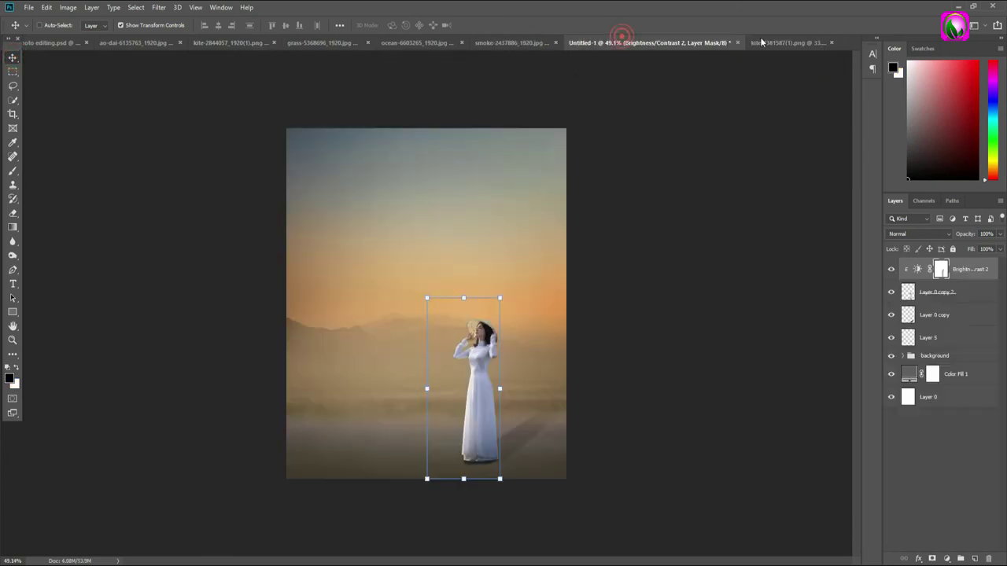
click(762, 42)
mouse_move(405, 218)
mouse_down()
mouse_move(385, 192)
mouse_move(423, 267)
mouse_up()
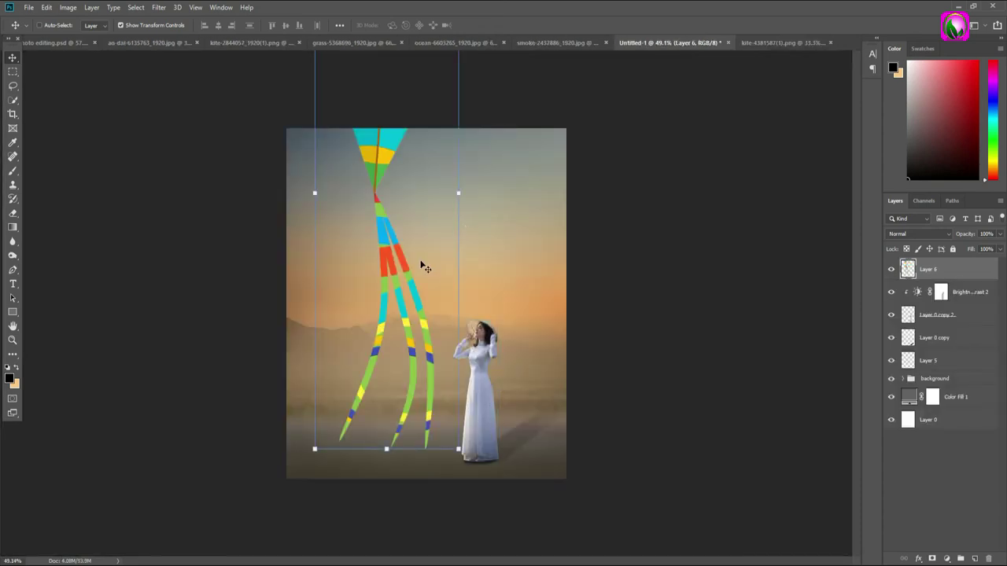
key(ctrl+t)
mouse_move(459, 449)
mouse_down()
mouse_move(396, 274)
mouse_move(381, 261)
mouse_up()
drag(395, 184, 333, 157)
mouse_move(354, 248)
mouse_down()
mouse_move(369, 237)
mouse_move(340, 208)
mouse_up()
drag(326, 175, 310, 156)
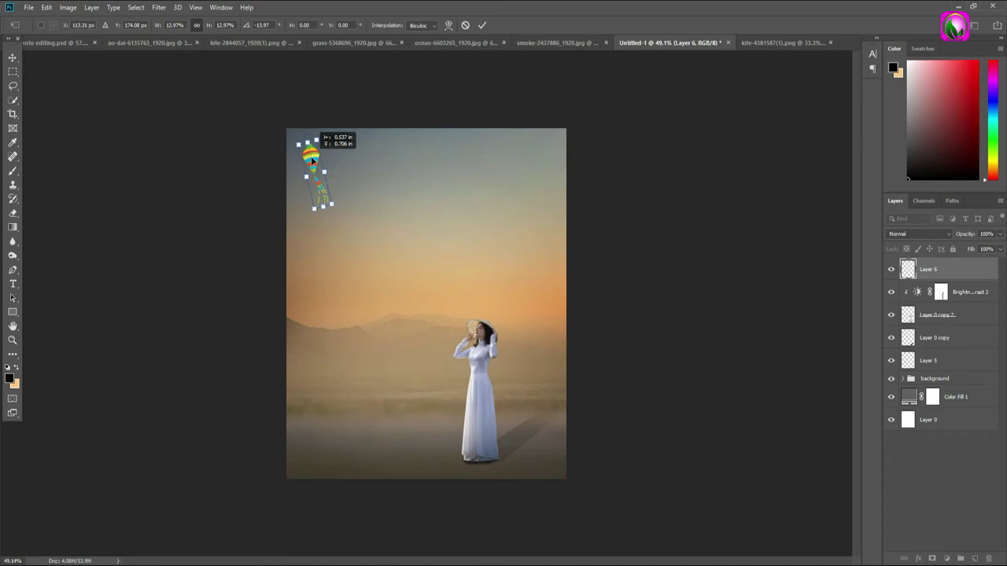
click(483, 24)
click(12, 340)
click(345, 181)
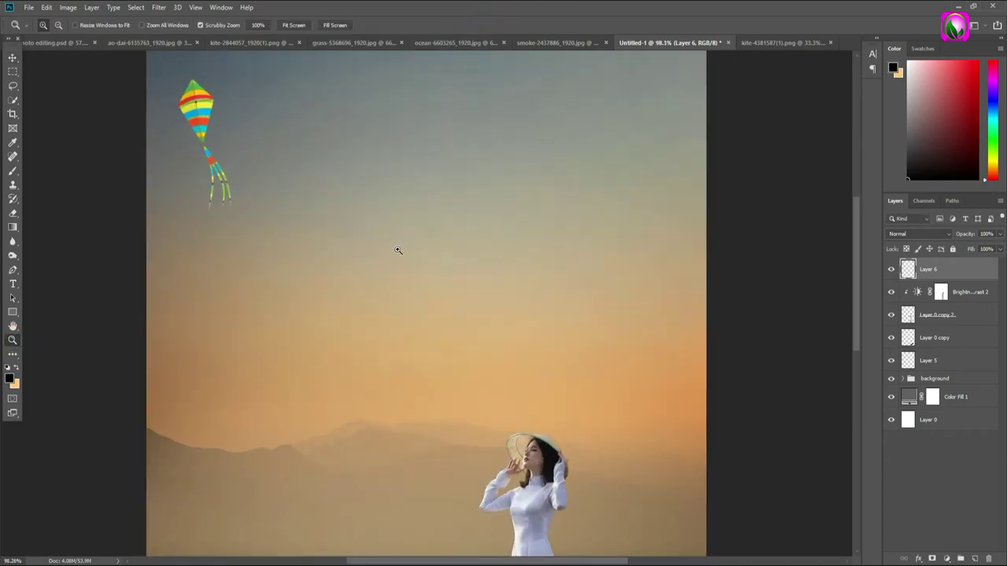
- Add Layer 7 and set up a white, 0% hardness soft brush
drag(279, 181, 298, 181)
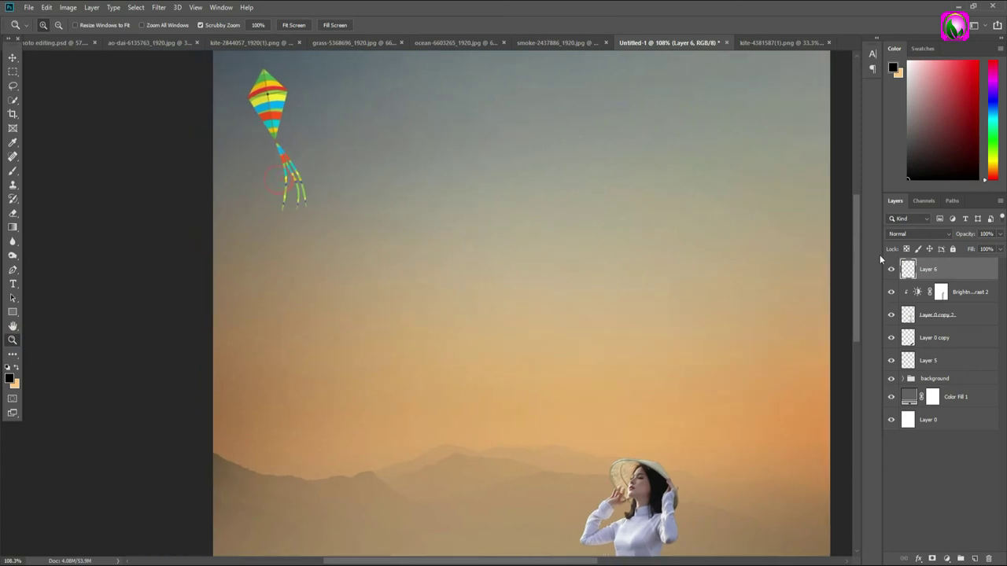
click(974, 559)
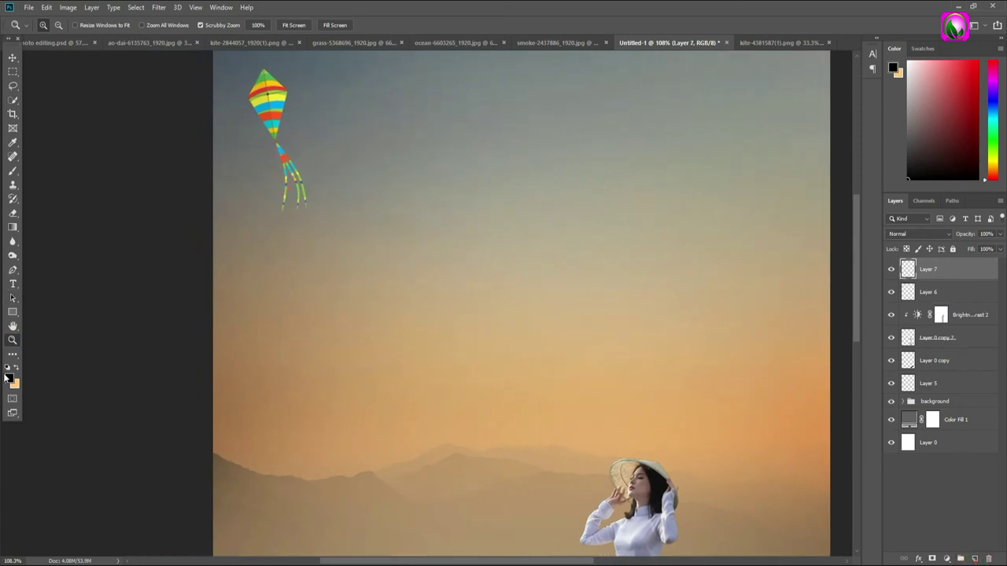
click(16, 367)
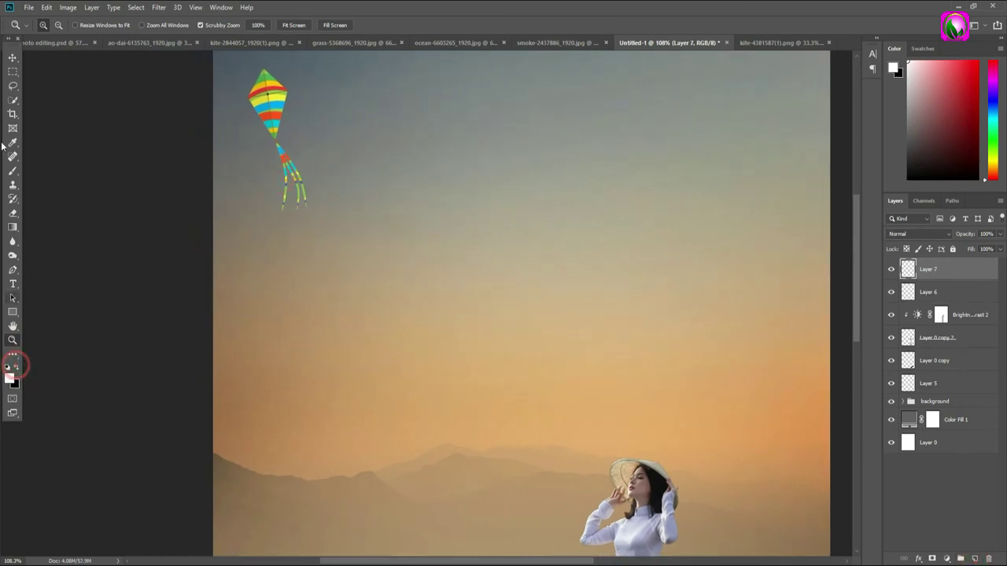
click(13, 171)
click(55, 27)
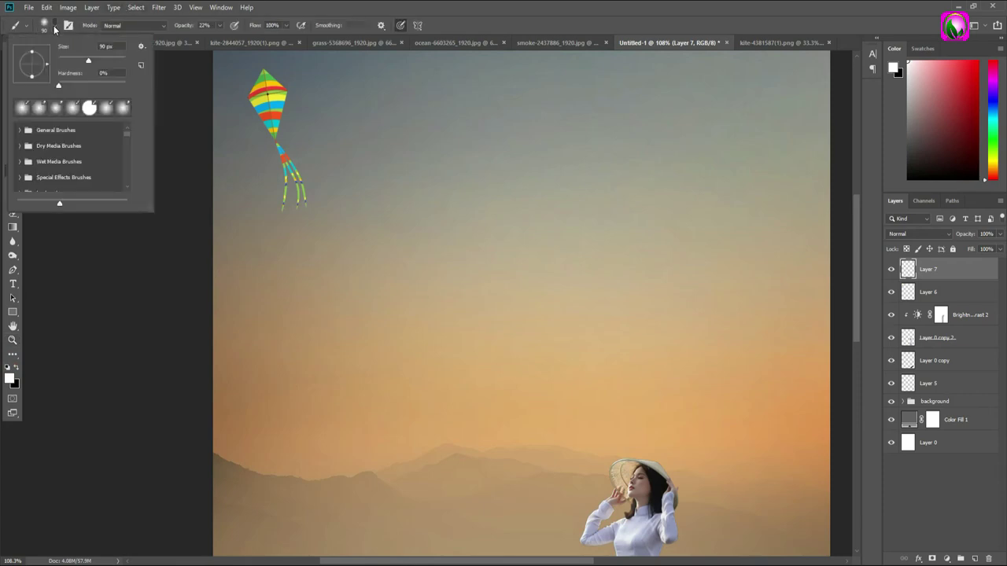
click(57, 87)
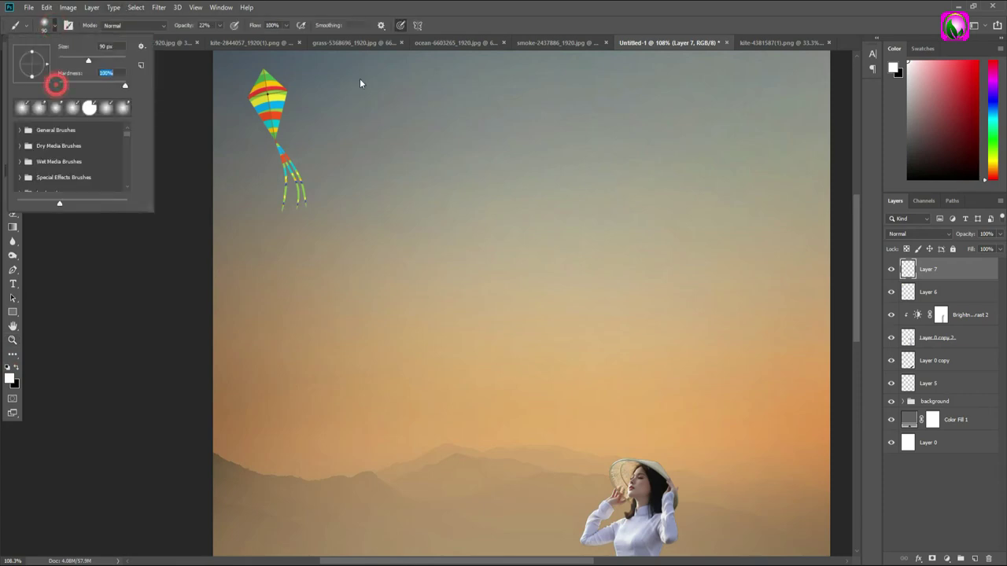
click(484, 22)
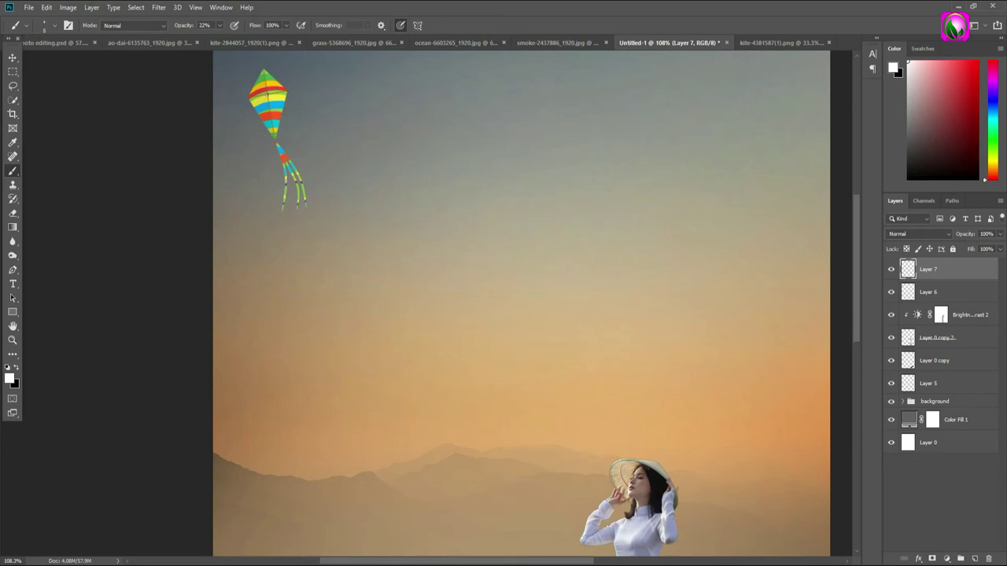
- Draw a straight white line at 100% brush opacity from the kite to the woman's hand
drag(263, 88, 272, 97)
shift+click(616, 490)
key(ctrl+z)
drag(185, 26, 668, 34)
click(268, 95)
shift+click(617, 486)
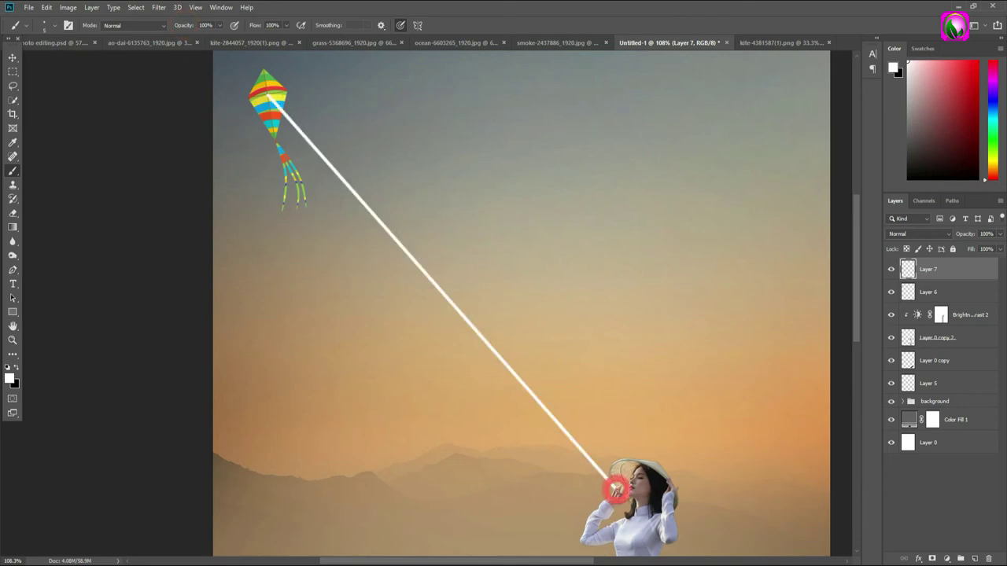
- Transform the line into a thin string angled from the kite down to the hand
click(12, 58)
drag(620, 93, 434, 207)
mouse_move(431, 359)
mouse_down()
mouse_move(302, 359)
mouse_move(355, 317)
mouse_up()
mouse_move(375, 426)
mouse_down()
mouse_move(578, 511)
mouse_move(245, 104)
mouse_up()
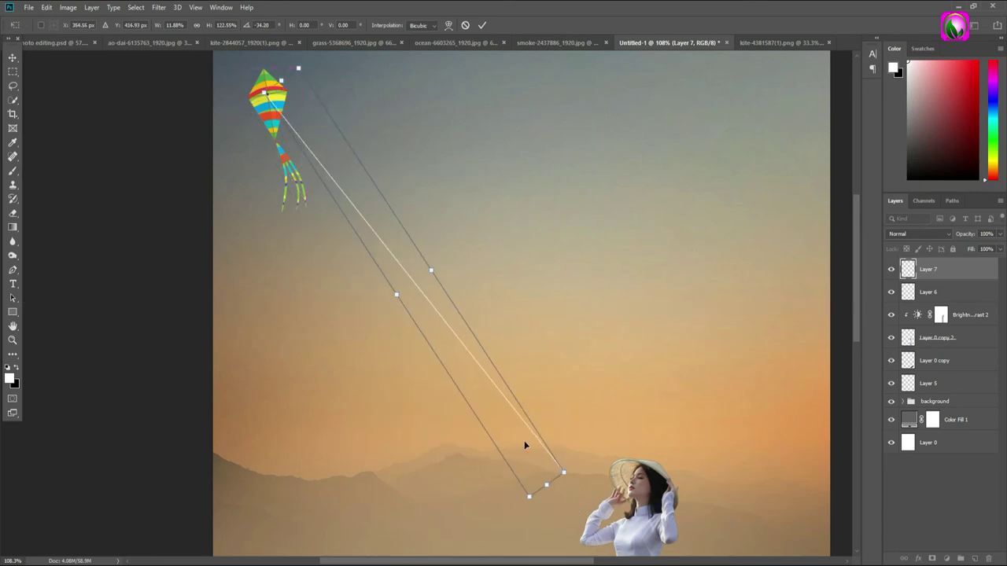
key(Return)
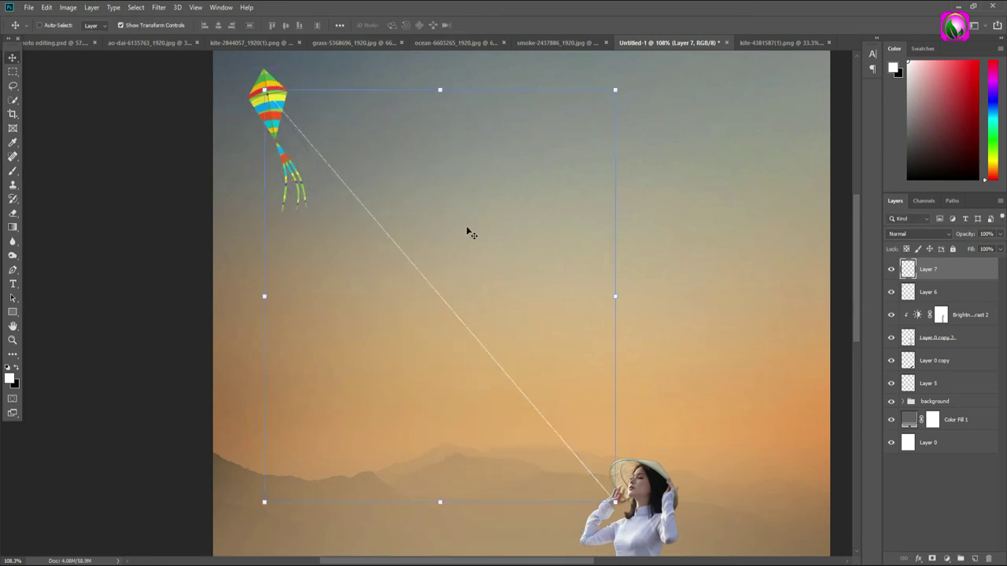
click(339, 181)
click(13, 340)
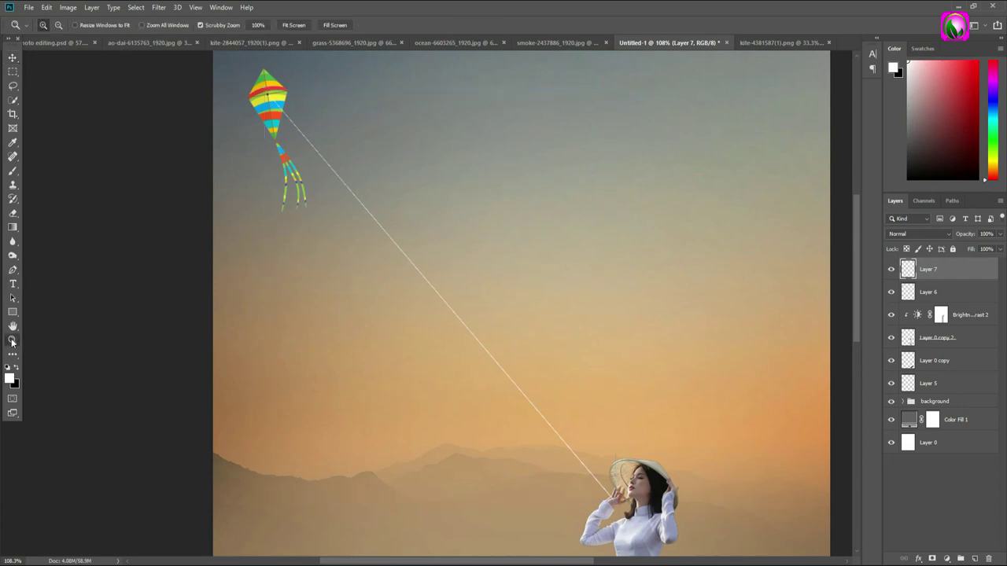
drag(413, 299, 342, 236)
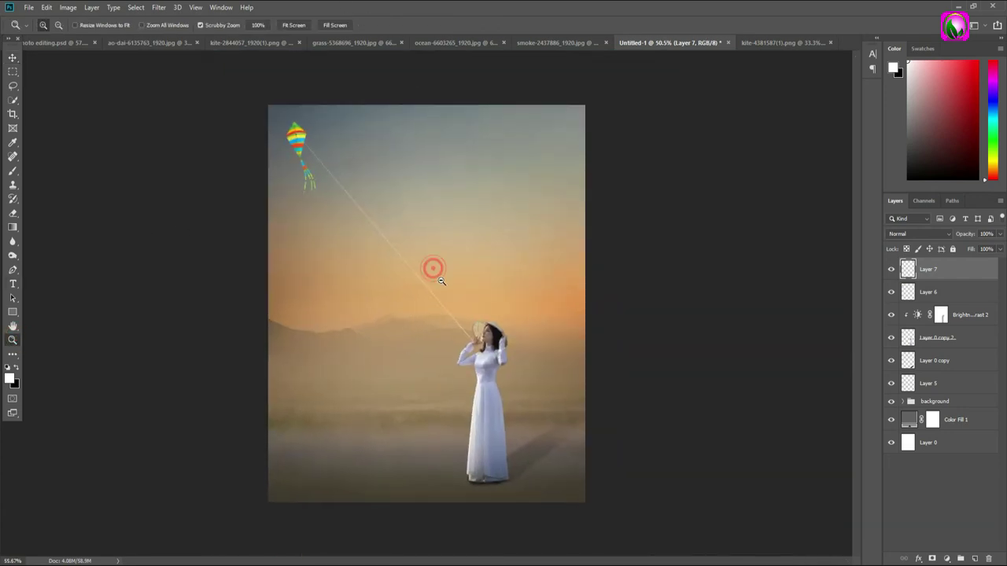
- Lasso the red-yellow kite in kite-2844057 and scatter scaled copies across the composite's sky
click(339, 41)
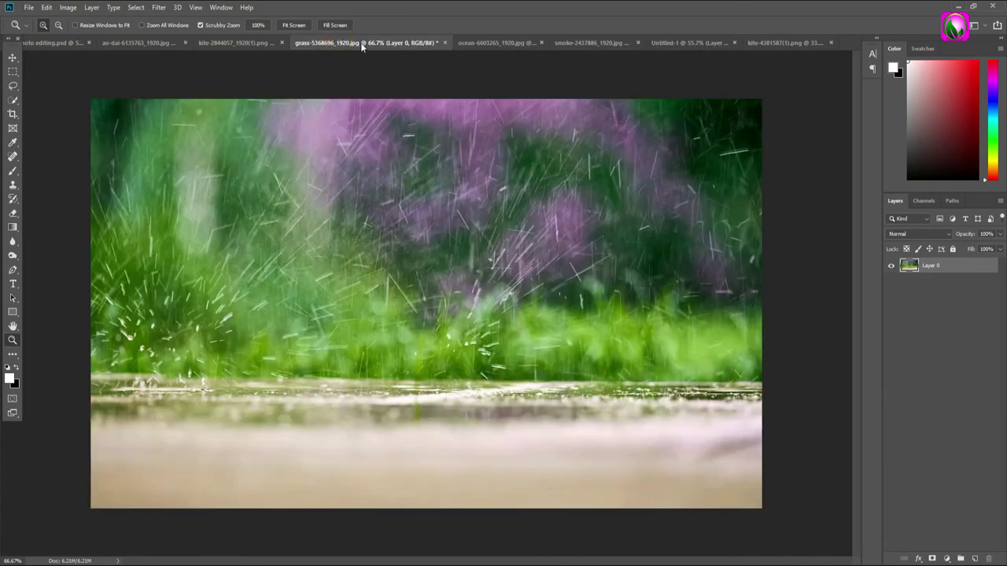
click(496, 43)
click(233, 44)
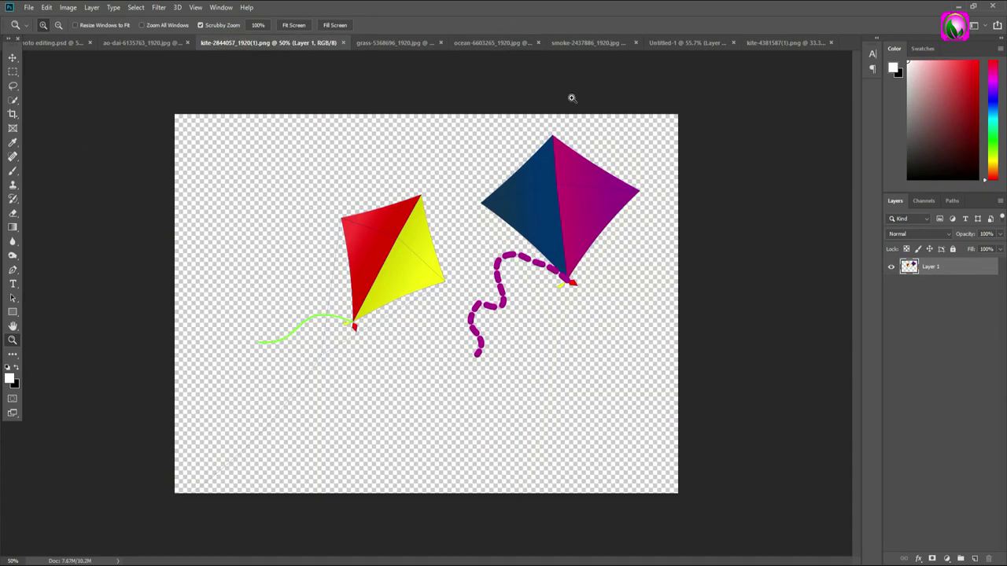
click(11, 58)
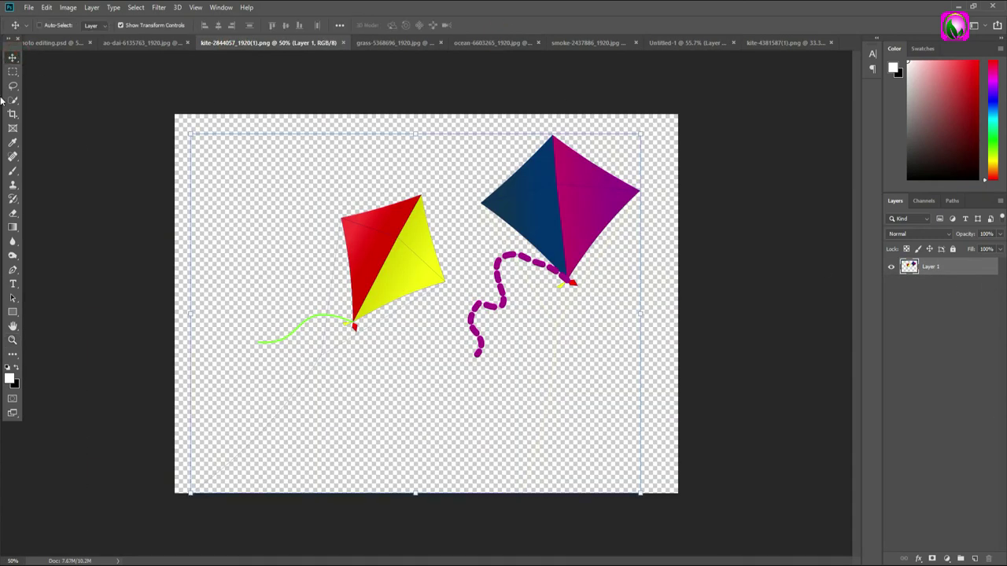
click(12, 85)
drag(465, 223, 490, 411)
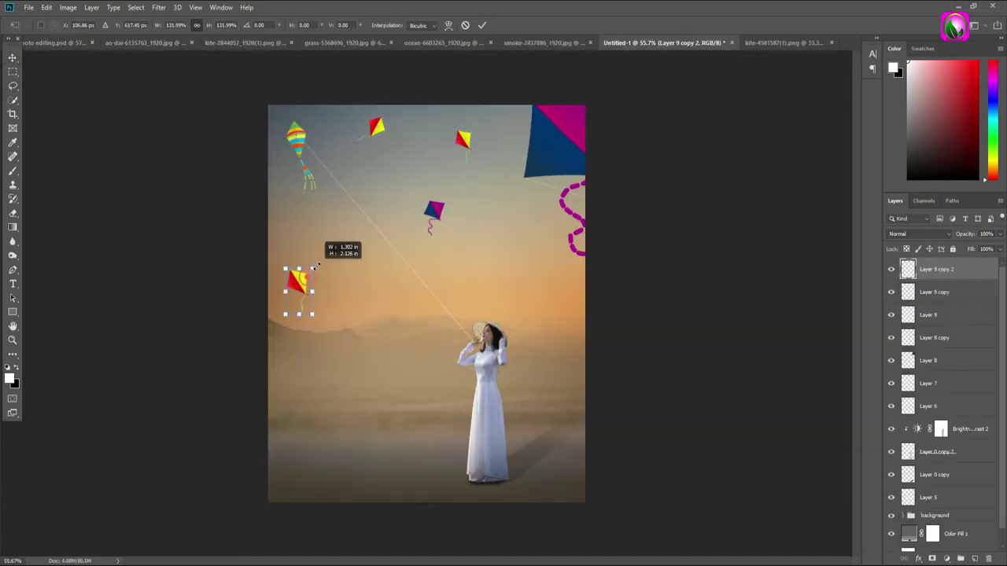
mouse_move(369, 330)
mouse_down()
mouse_move(456, 274)
mouse_move(596, 333)
mouse_up()
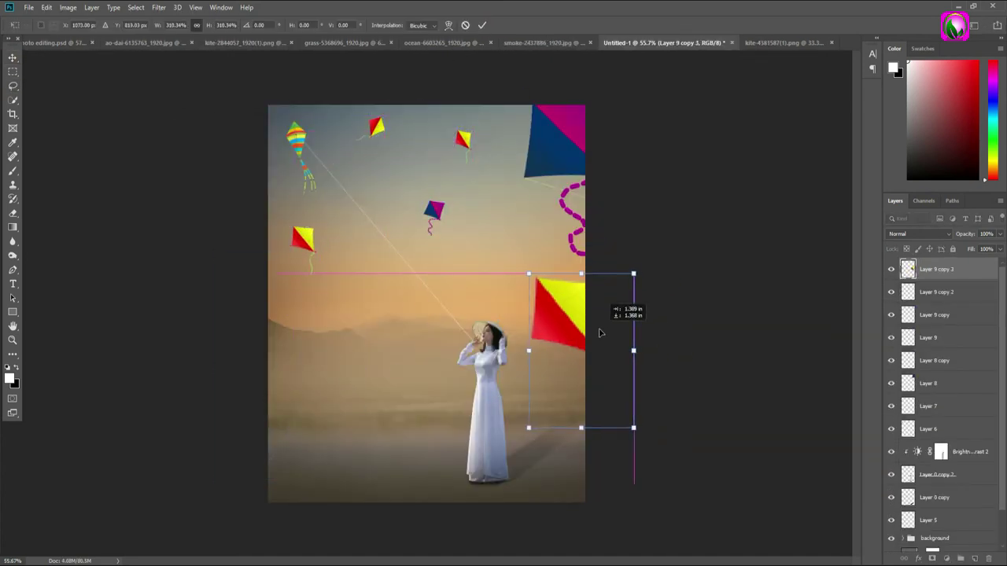
- Apply a 4.0 px Gaussian Blur to the large kites on Layer 9 copy 3 and Layer 8
click(159, 8)
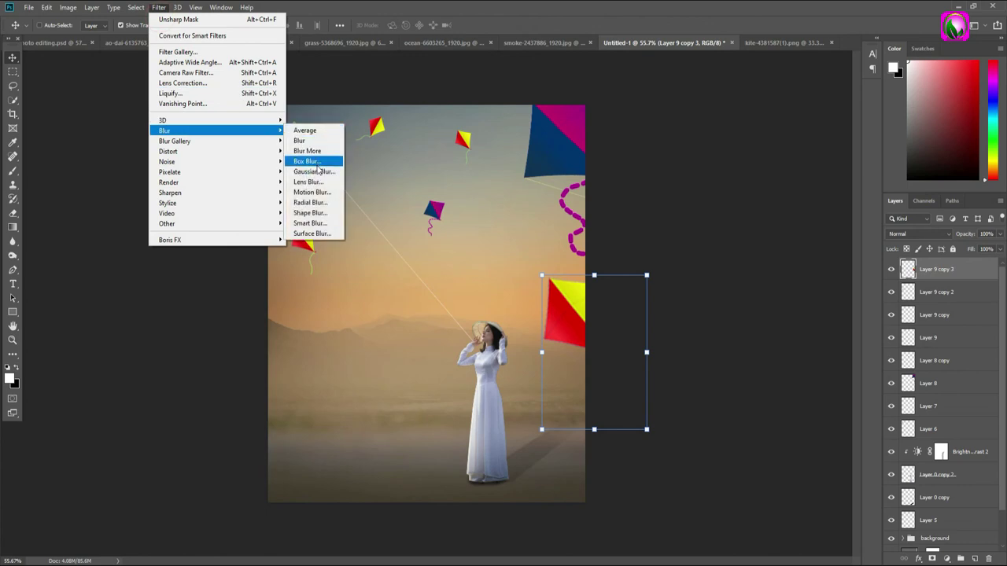
click(315, 171)
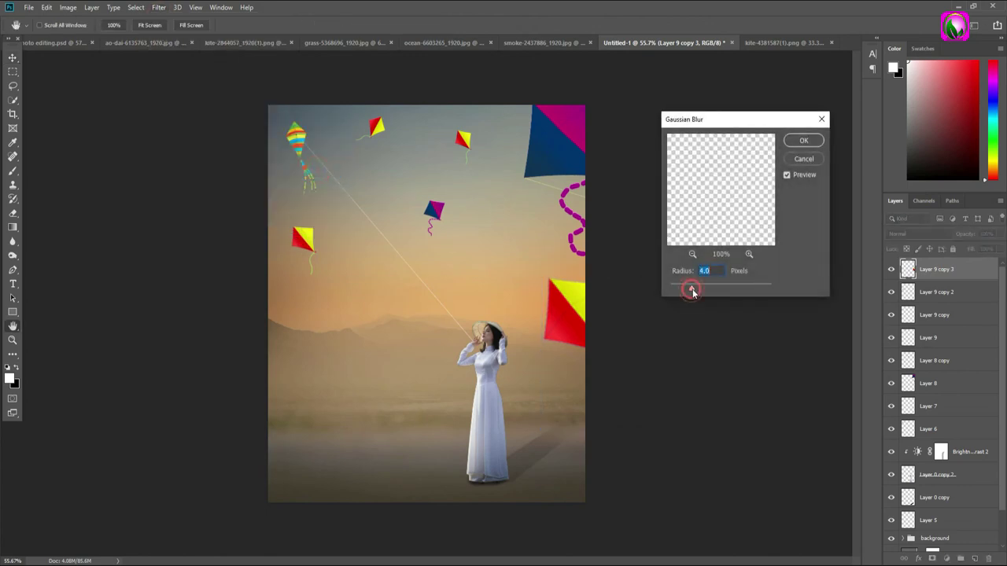
click(804, 140)
click(930, 383)
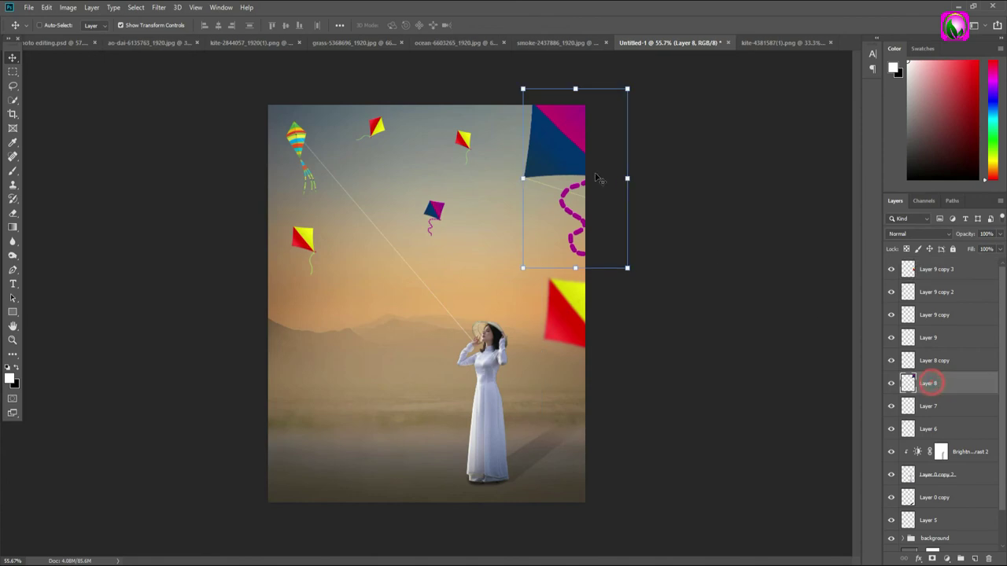
click(162, 8)
mouse_move(180, 130)
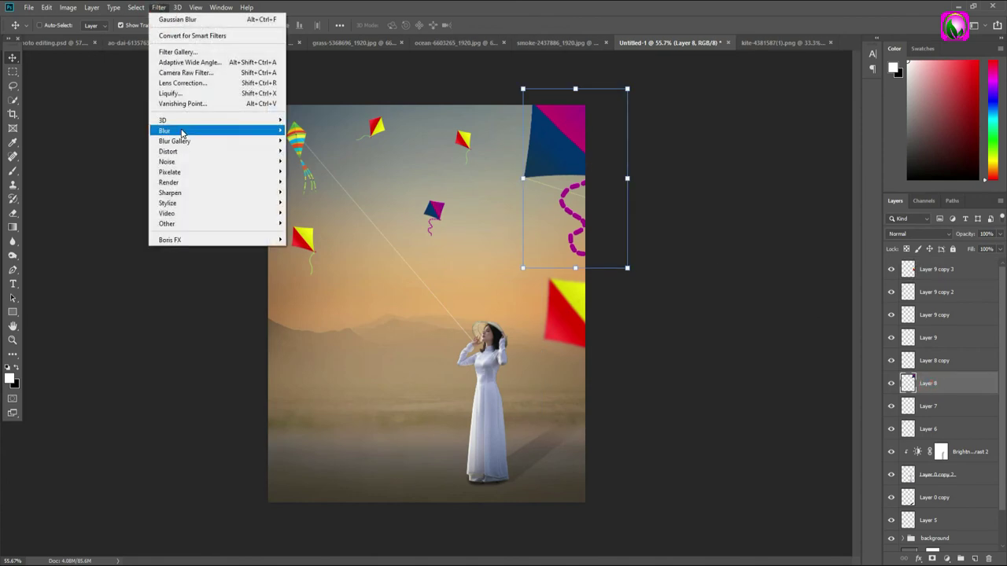
click(312, 173)
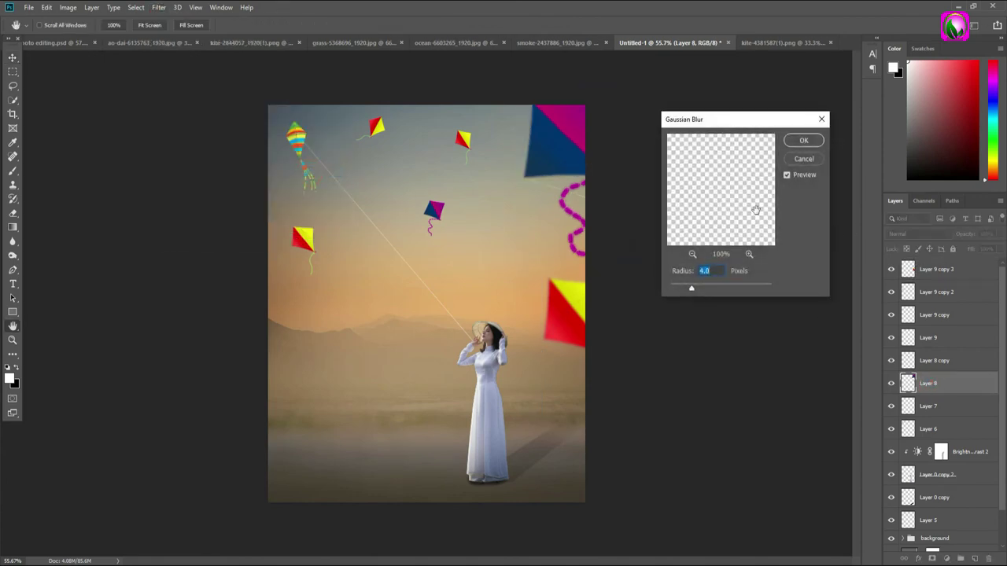
click(804, 140)
- Bring the smoke image into the composite, scale it into the lower area, and blend it with Screen
click(434, 42)
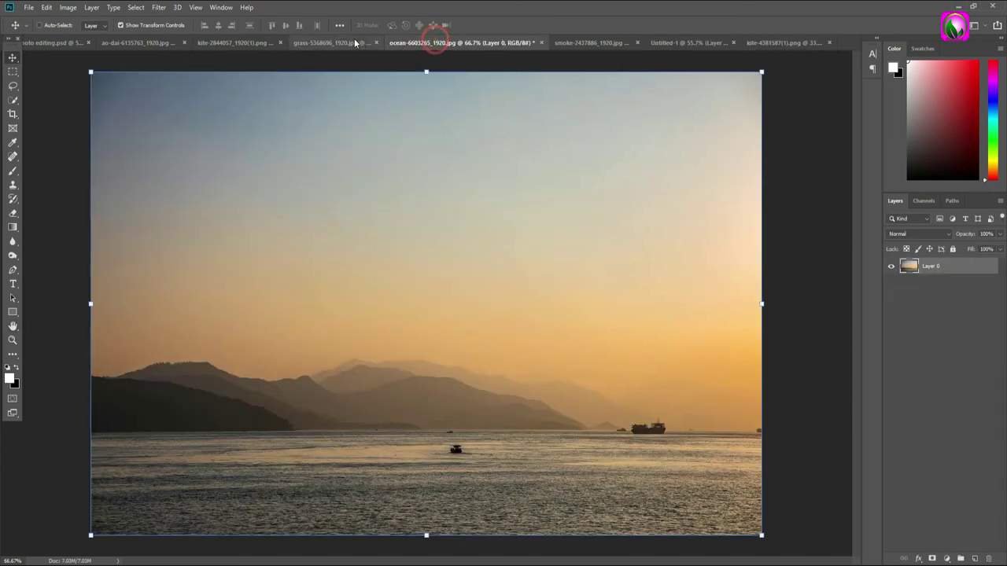
click(590, 42)
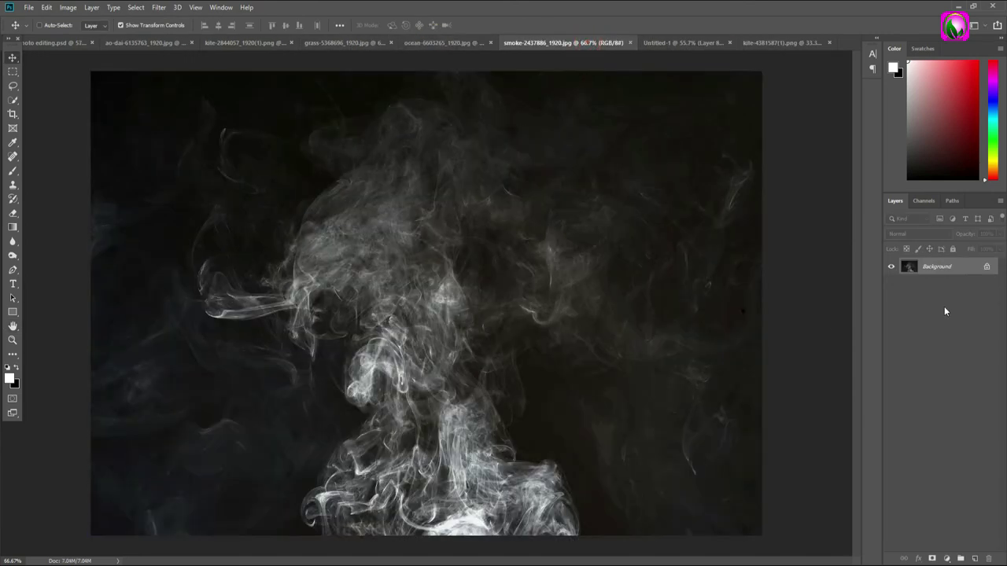
click(987, 267)
mouse_move(322, 140)
mouse_down()
mouse_move(462, 258)
mouse_move(480, 326)
mouse_up()
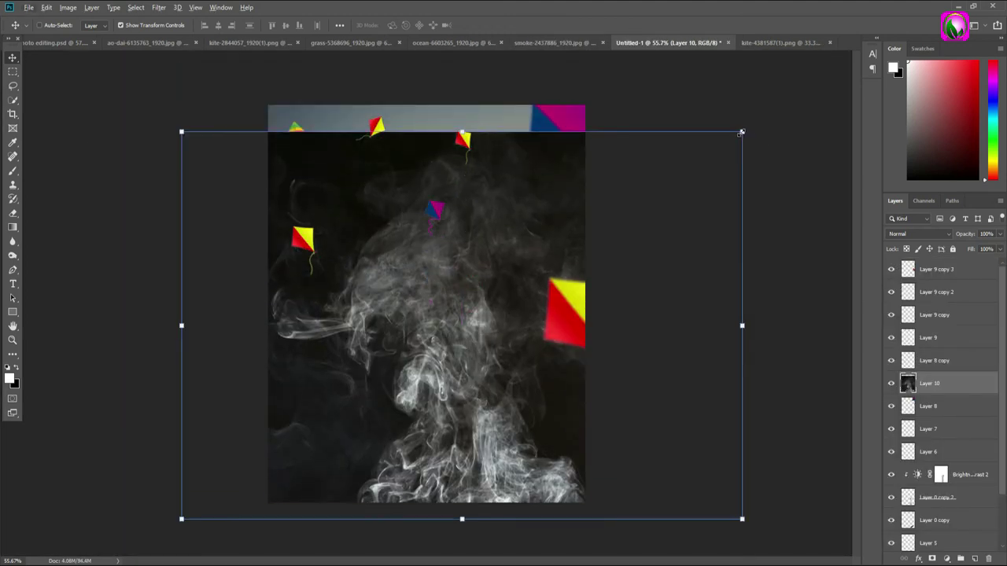
drag(741, 132, 614, 218)
drag(488, 346, 454, 423)
click(919, 234)
click(895, 324)
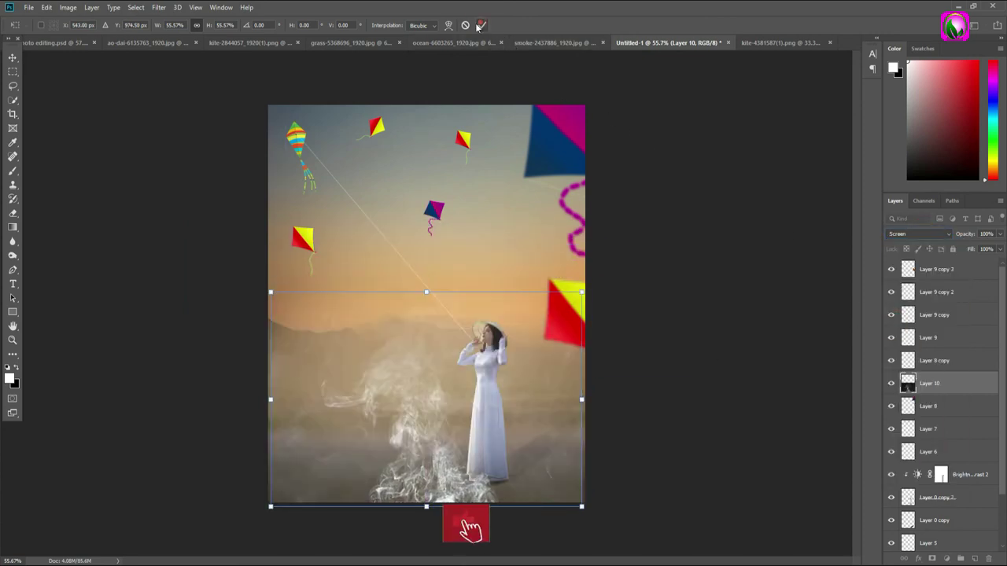
- Squash the smoke to 72.51% height, brighten it with Levels, and duplicate it as Layer 10 copy
drag(582, 506, 599, 520)
drag(550, 498, 559, 510)
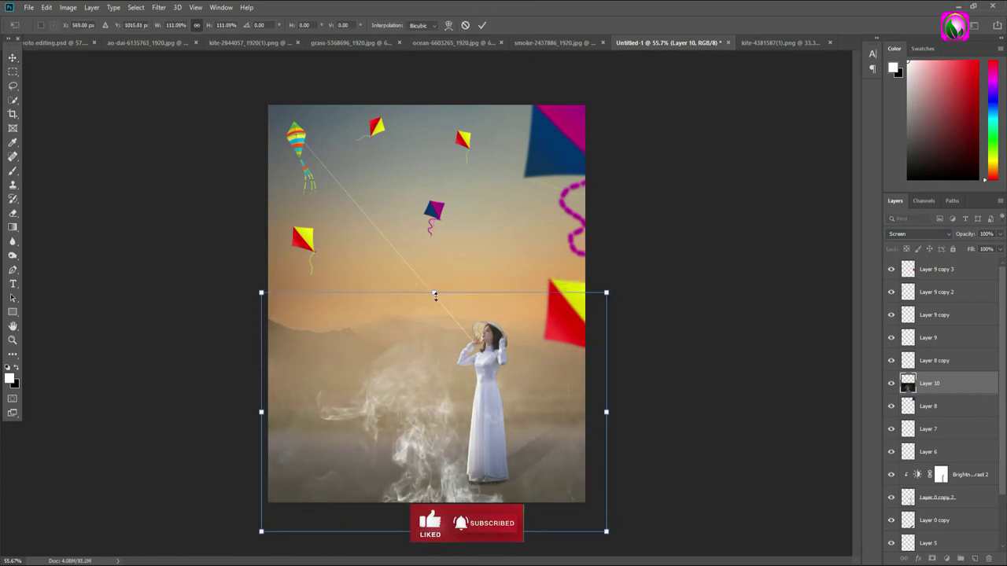
drag(434, 293, 434, 375)
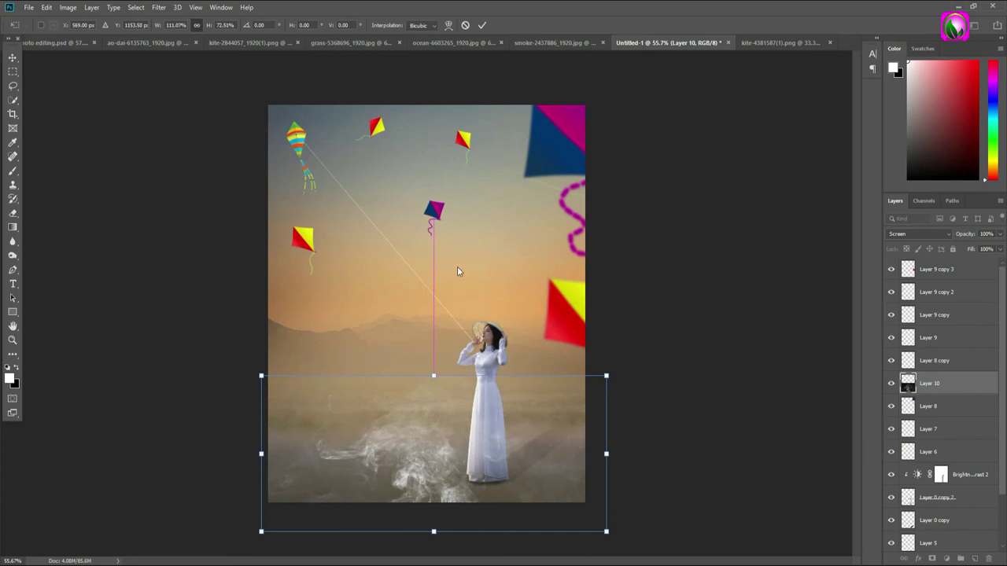
click(483, 24)
key(ctrl+l)
key(Return)
mouse_move(448, 472)
mouse_down()
mouse_move(399, 490)
mouse_move(408, 484)
mouse_up()
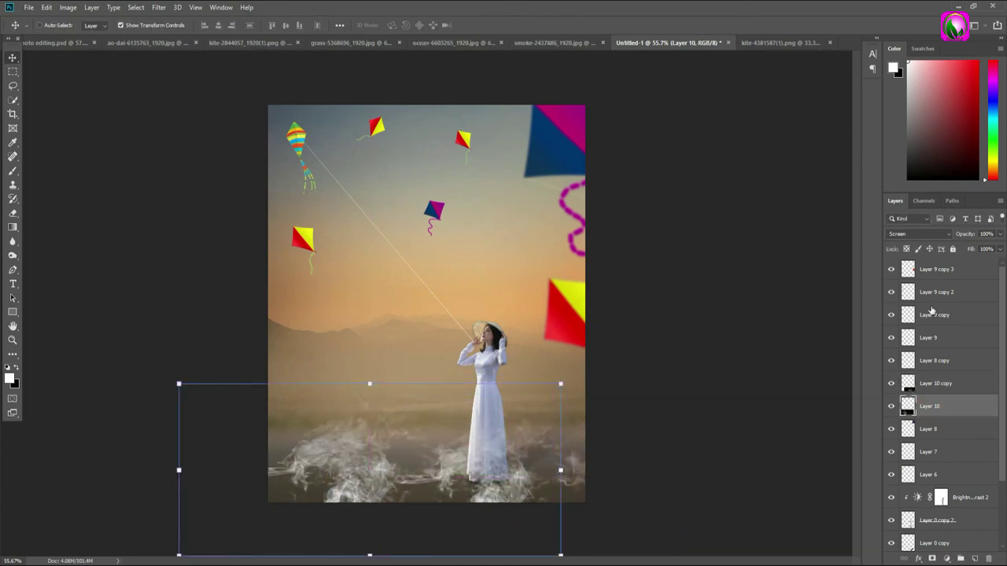
click(937, 271)
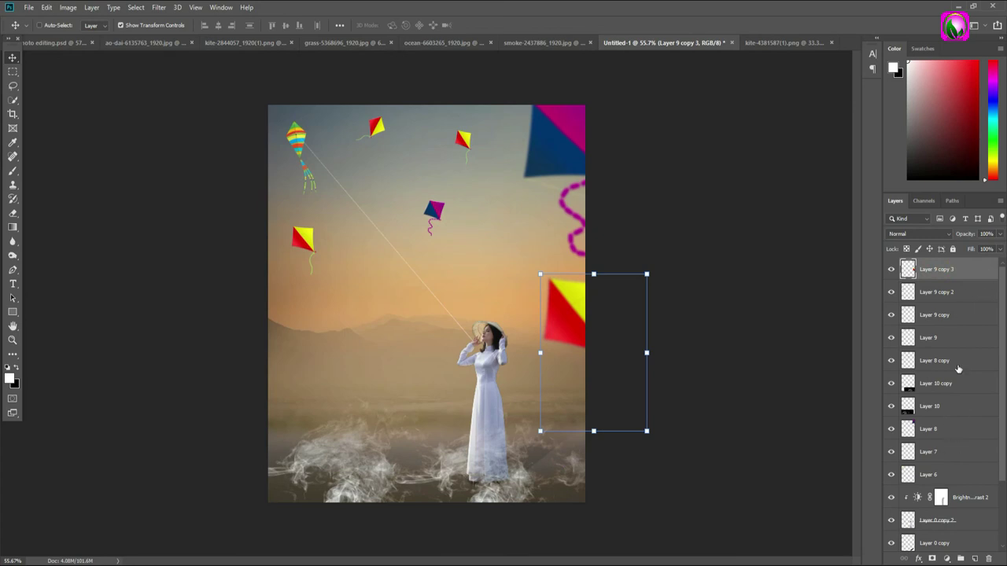
- Add a Photo Filter adjustment layer using a yellow-orange colour (about H 42) at 25% density
click(947, 558)
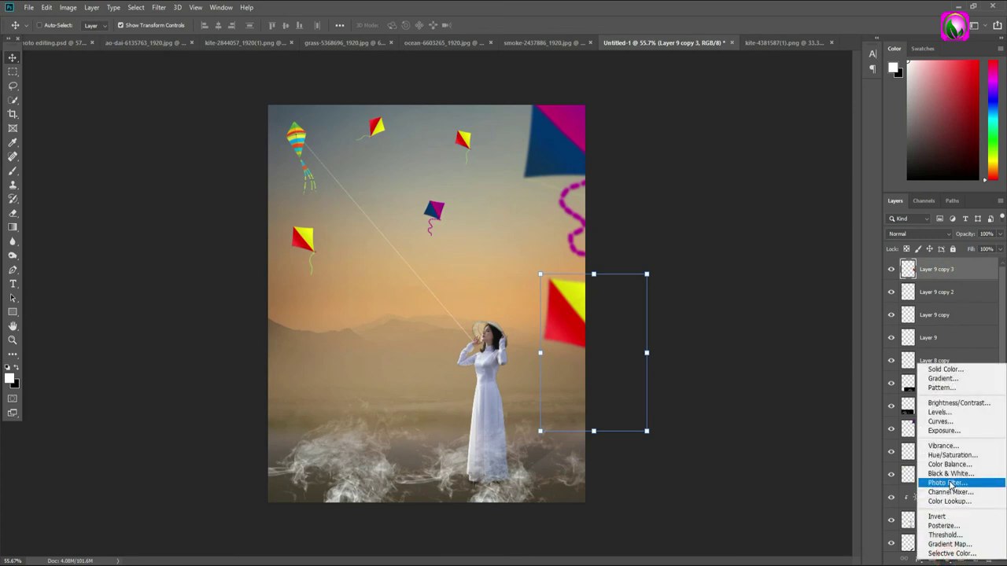
click(948, 483)
click(692, 126)
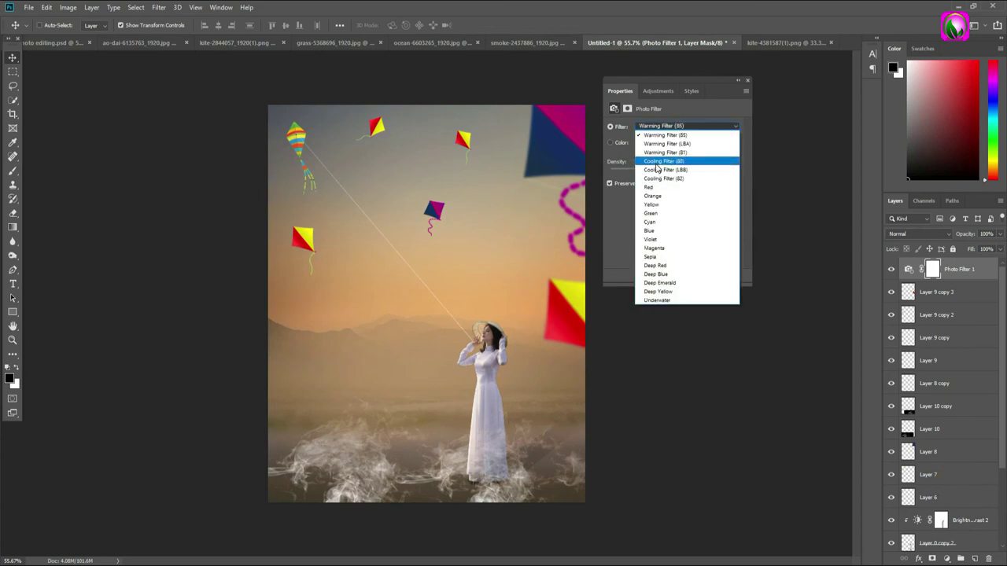
click(666, 162)
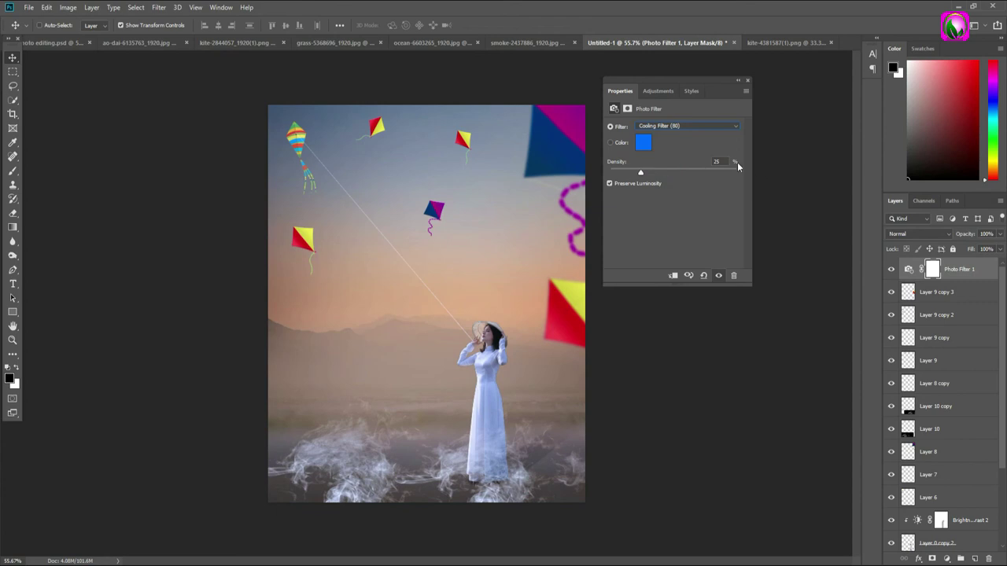
click(643, 144)
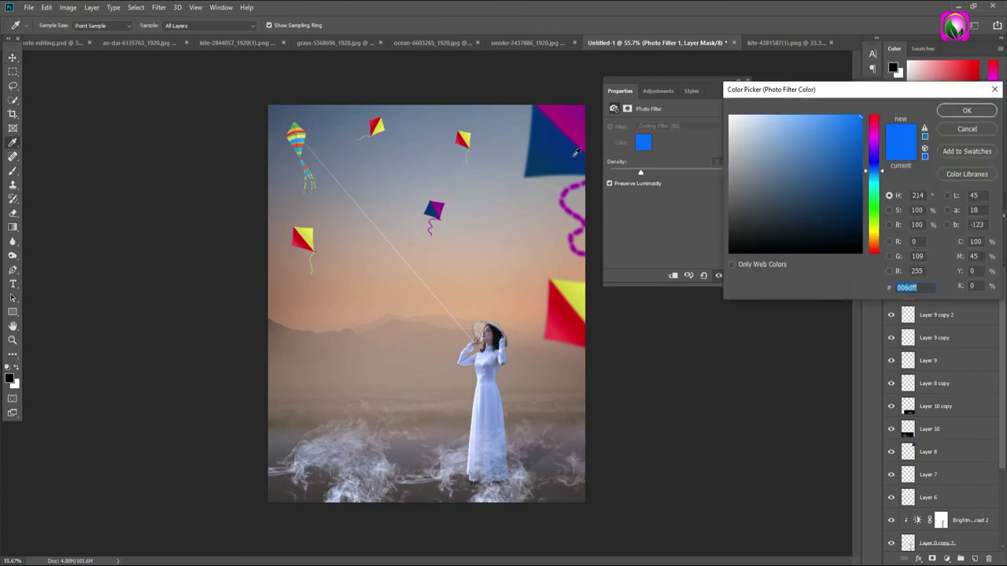
click(874, 238)
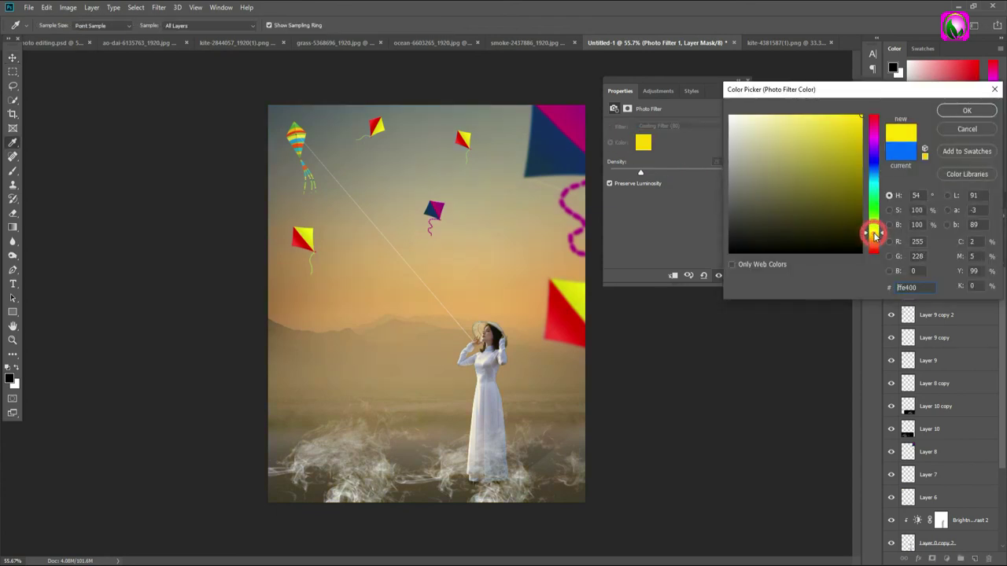
click(478, 300)
drag(876, 250, 877, 239)
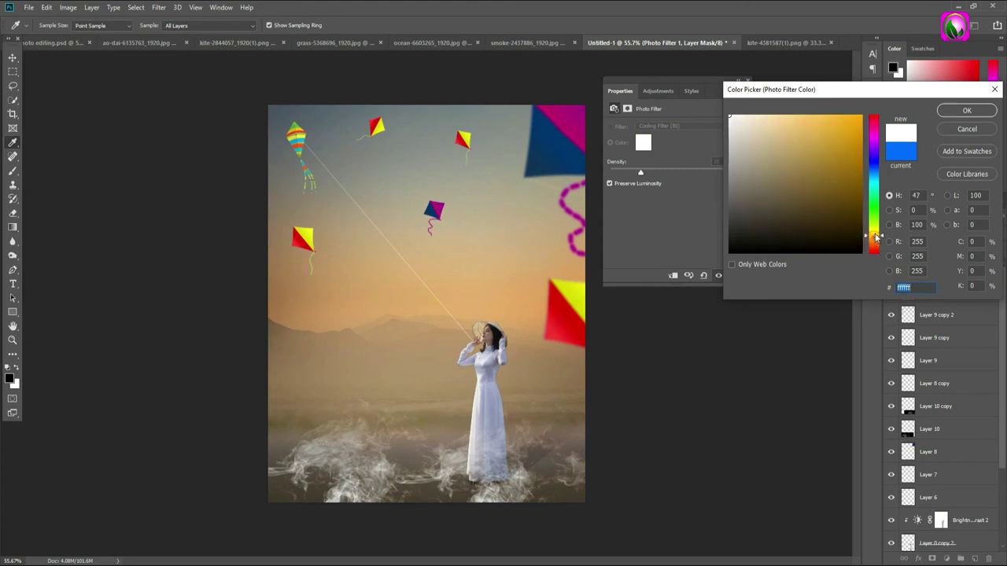
click(847, 130)
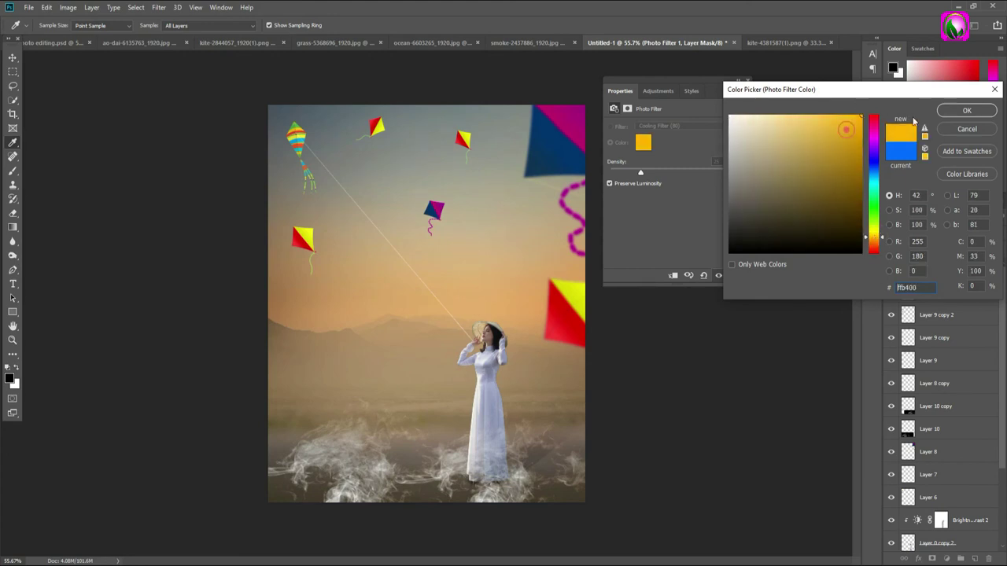
click(968, 111)
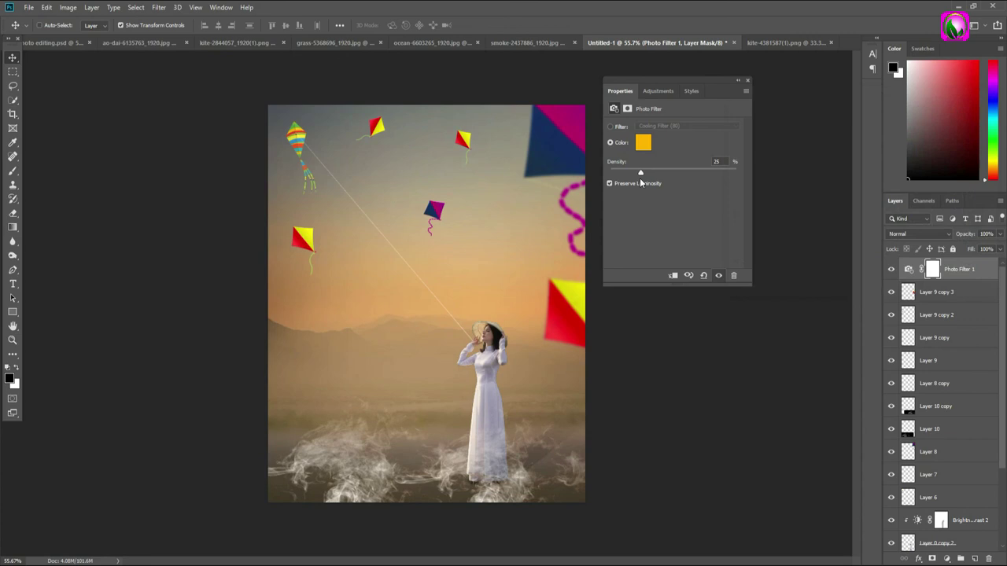
click(747, 80)
click(890, 270)
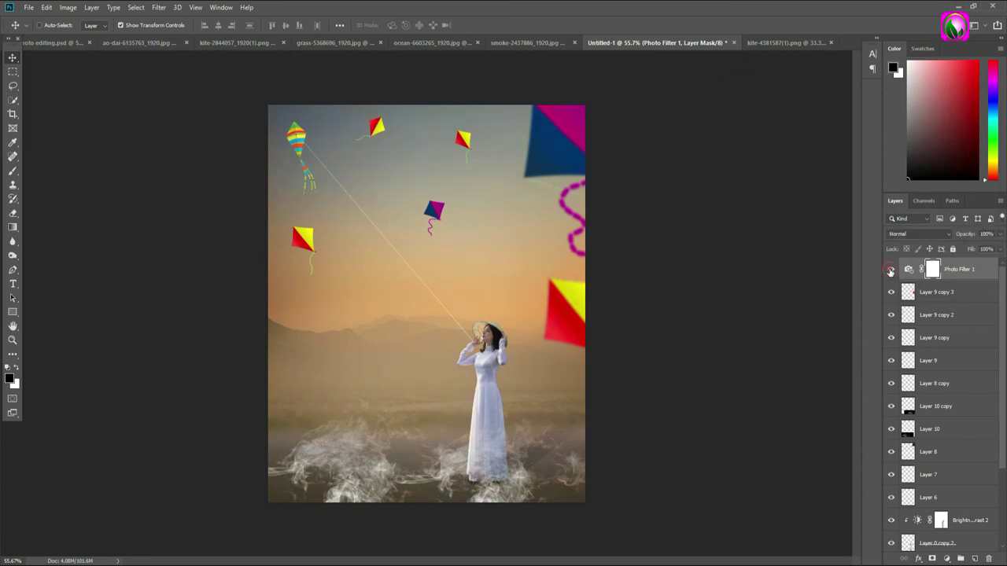
- Add a Color Balance layer with midtones Cyan-Red +20 and Magenta-Green -6
click(947, 558)
click(943, 461)
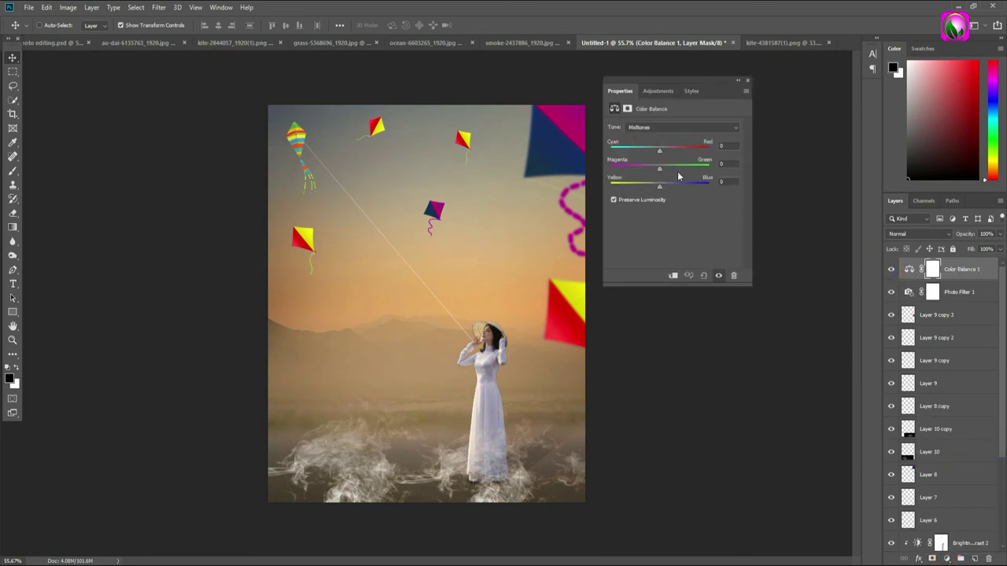
drag(660, 150, 656, 168)
click(749, 79)
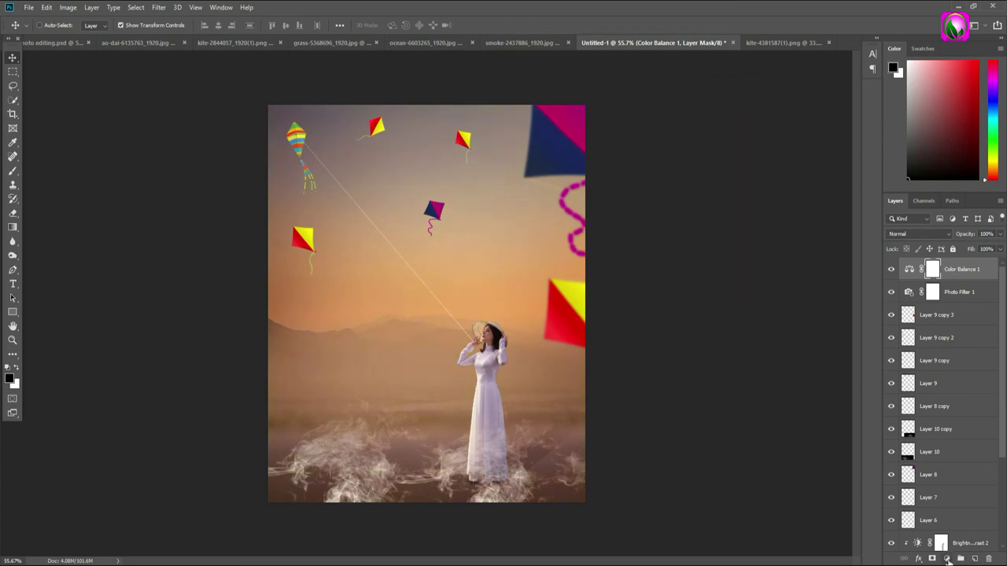
- Add a Brightness/Contrast layer with Brightness -20 and raised contrast
click(947, 558)
click(942, 409)
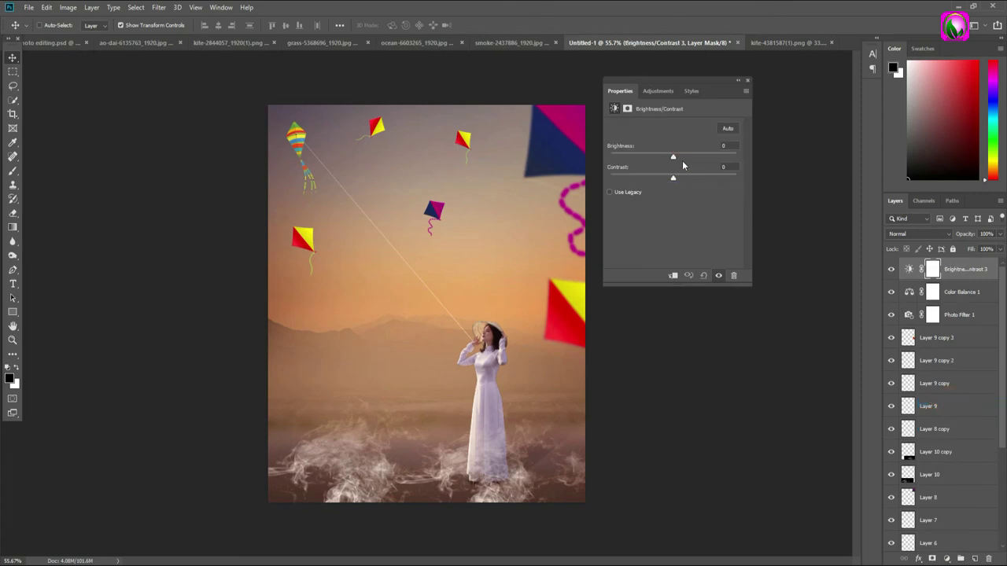
mouse_move(673, 157)
mouse_down()
mouse_move(664, 156)
mouse_move(681, 178)
mouse_up()
click(747, 80)
click(891, 269)
click(891, 269)
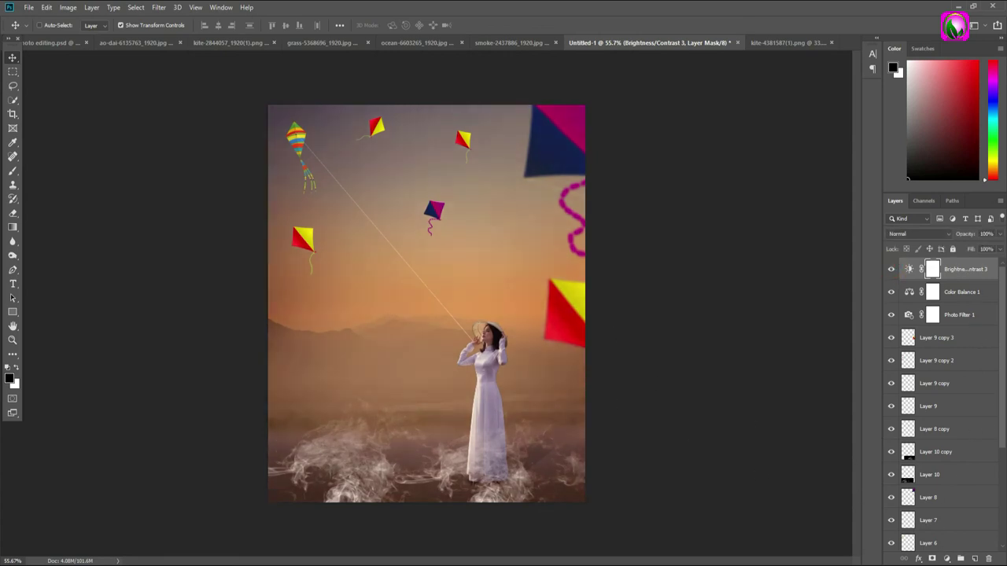
- Stamp visible layers into Layer 11; in Camera Raw raise Contrast to +14, plus Clarity, Dehaze, Vibrance and Saturation
click(974, 559)
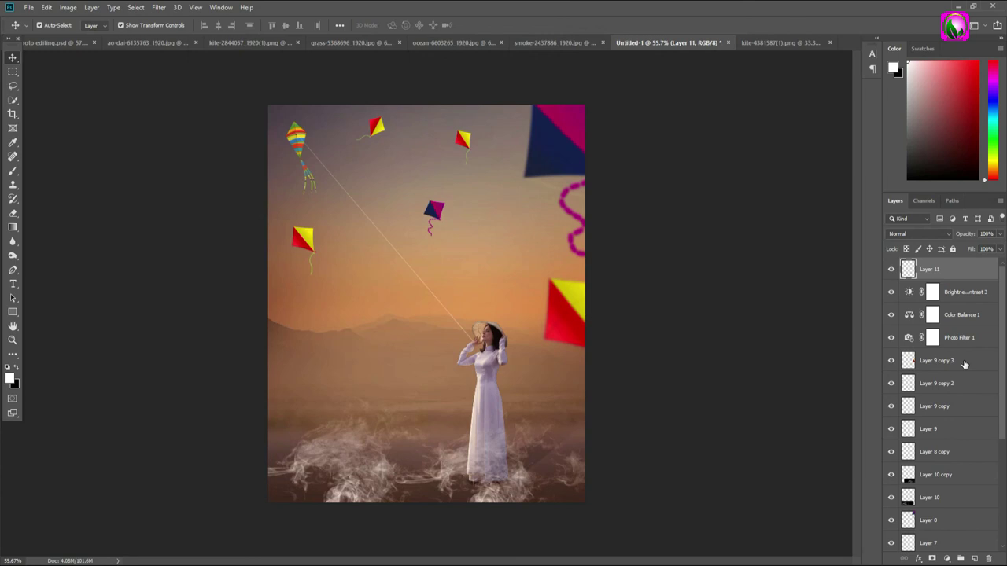
key(ctrl+alt+shift+e)
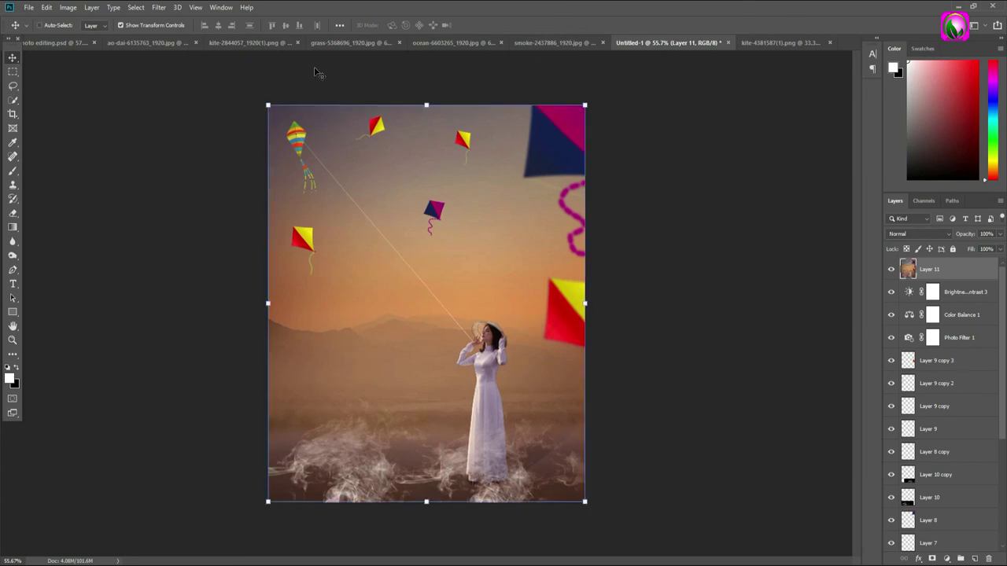
click(161, 8)
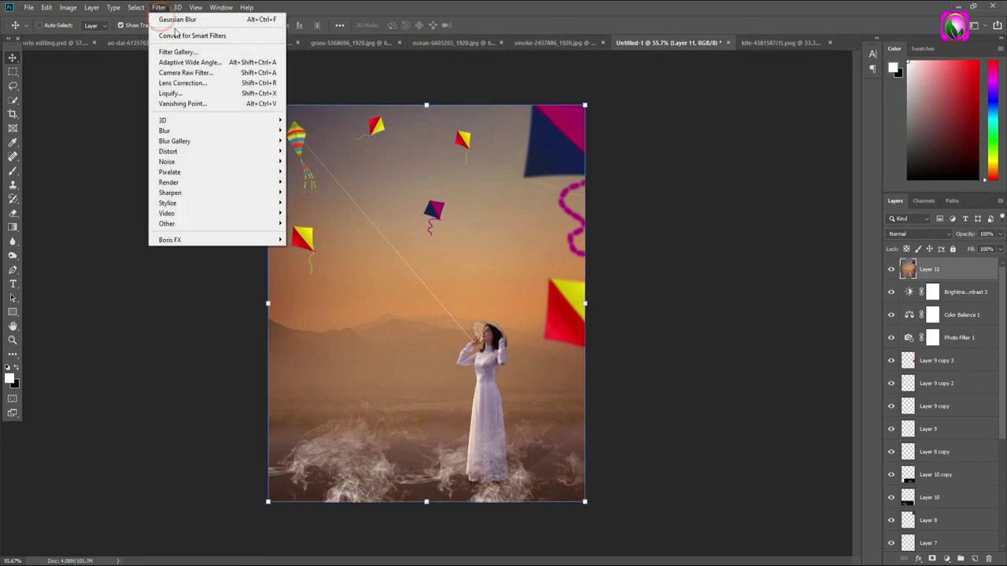
click(191, 76)
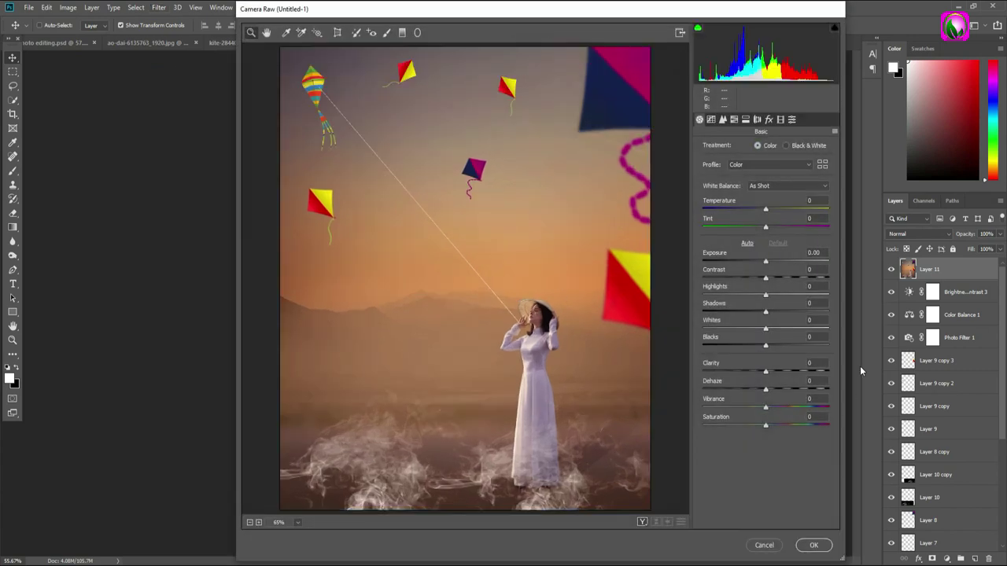
mouse_move(765, 279)
mouse_down()
mouse_move(776, 300)
mouse_move(753, 312)
mouse_move(772, 328)
mouse_up()
drag(765, 345, 774, 408)
drag(765, 425, 775, 425)
key(Return)
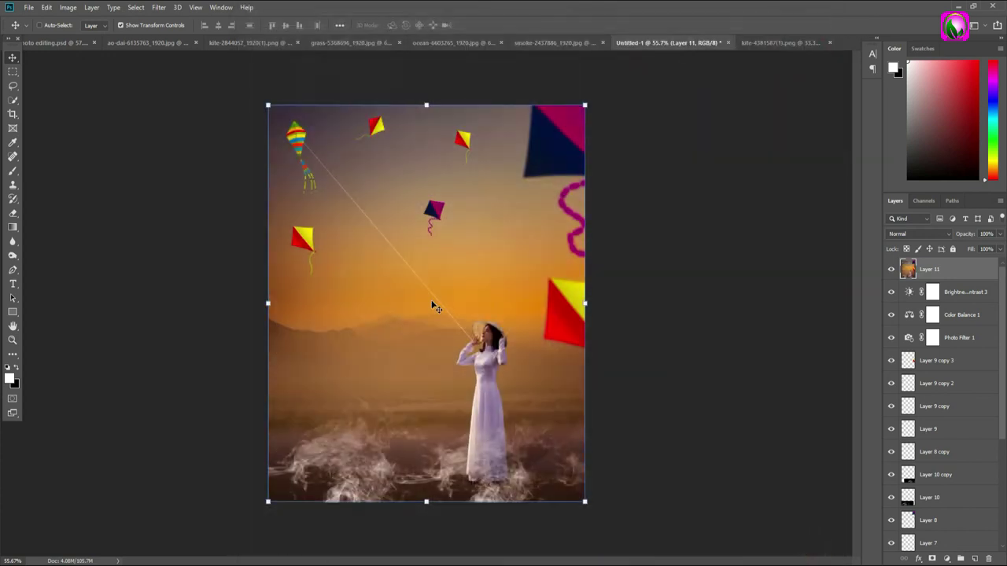
click(891, 270)
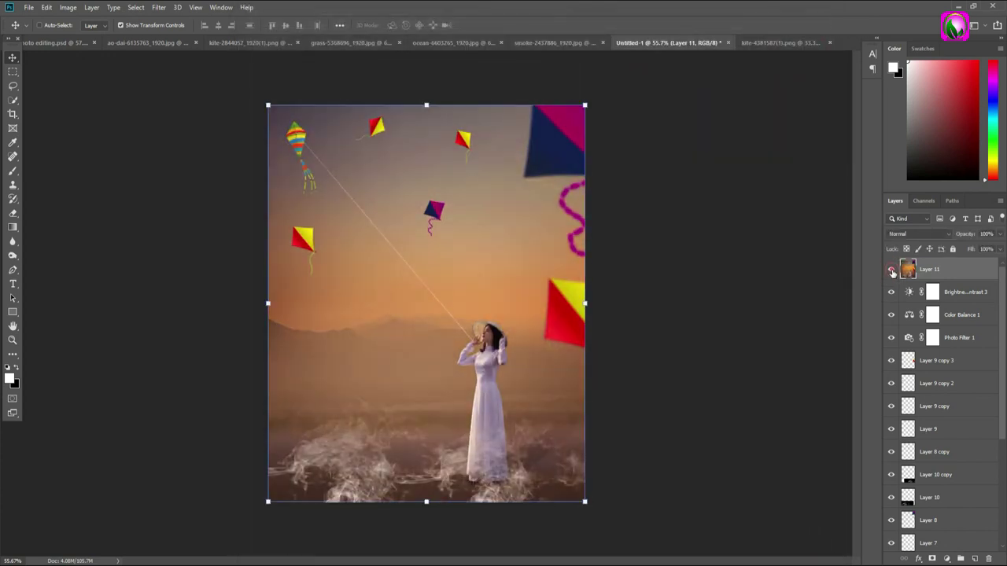
click(159, 7)
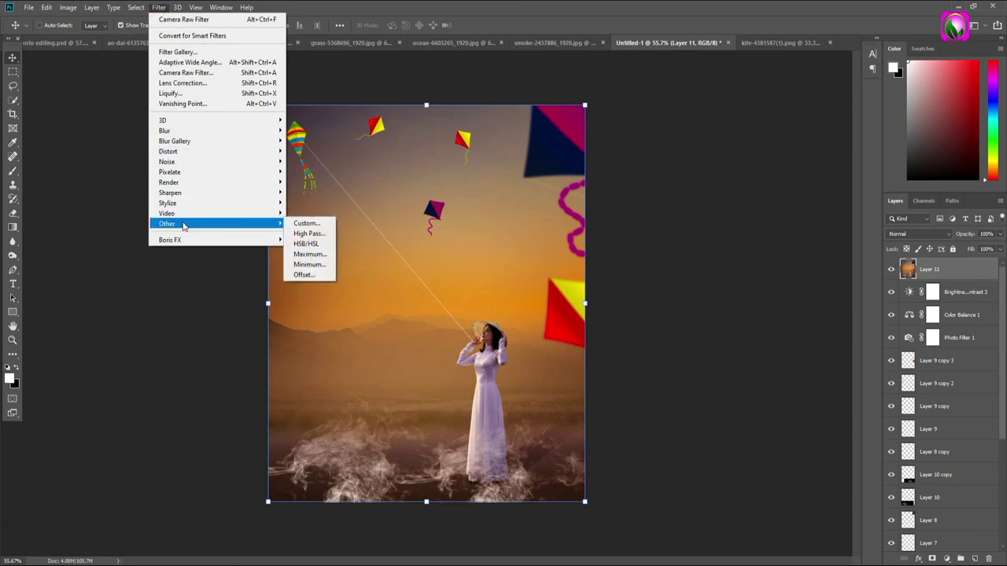
mouse_move(170, 193)
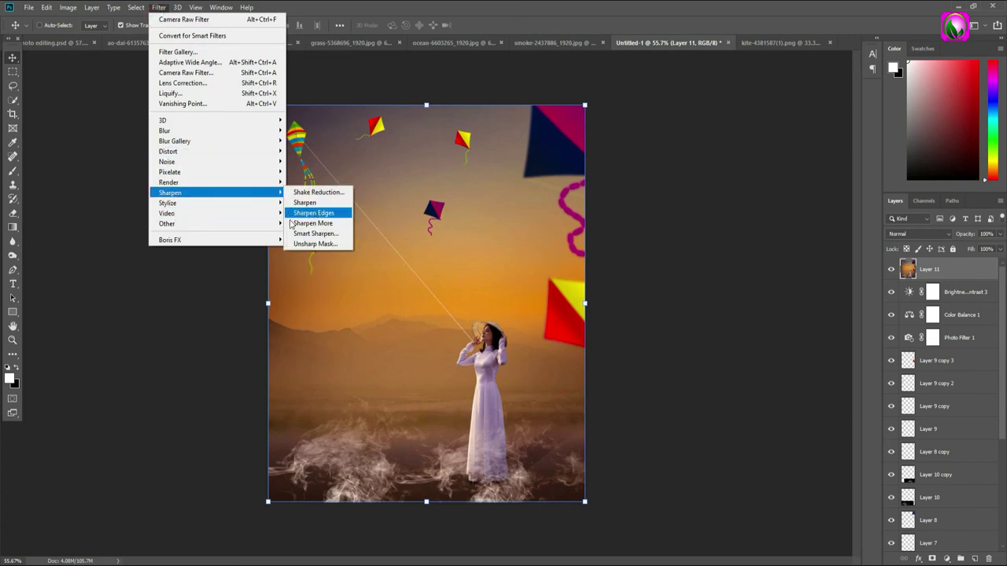
- Apply Unsharp Mask to Layer 11 at 43% amount, 3.0 px radius, threshold 31
click(307, 244)
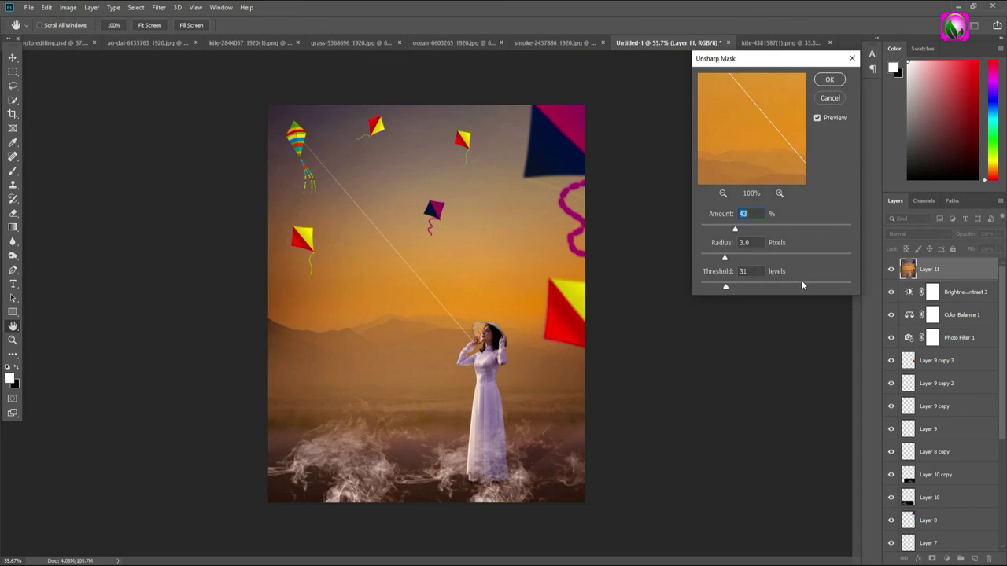
click(829, 79)
key(v)
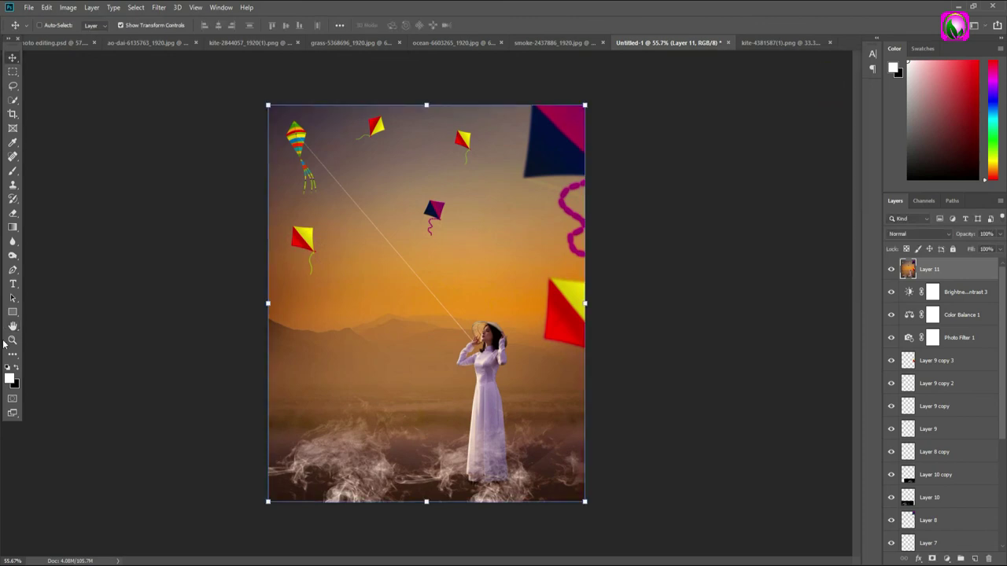
- Zoom toward the woman and toggle Layer 11's visibility to compare before and after
click(12, 340)
drag(463, 337, 468, 322)
click(891, 270)
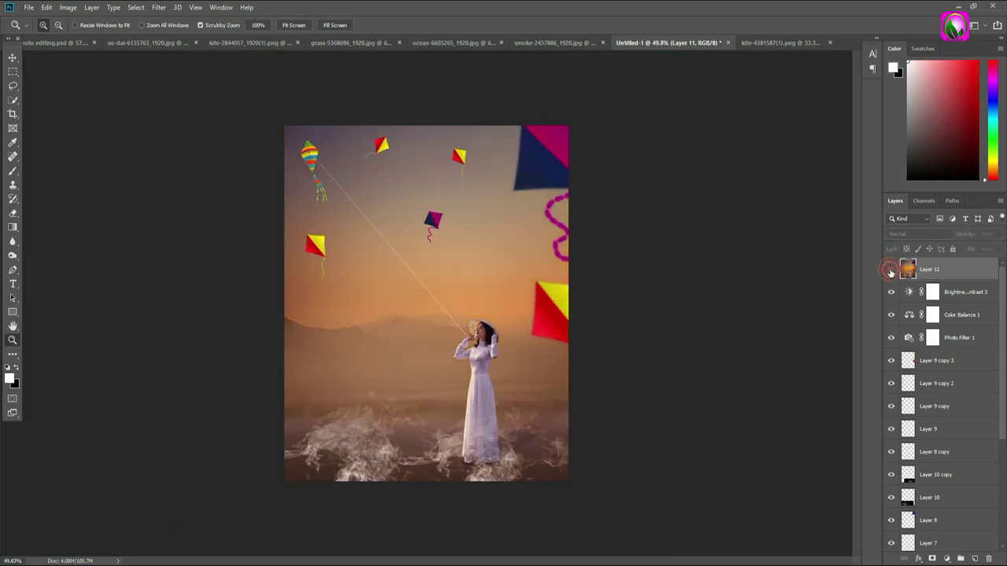
click(891, 270)
click(891, 270)
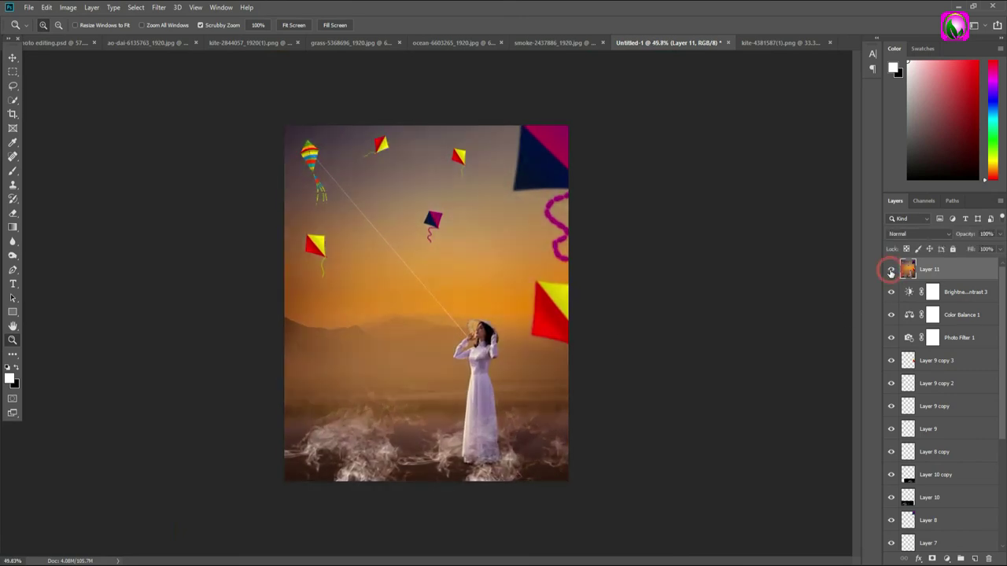
click(891, 270)
drag(439, 263, 423, 270)
drag(434, 224, 498, 237)
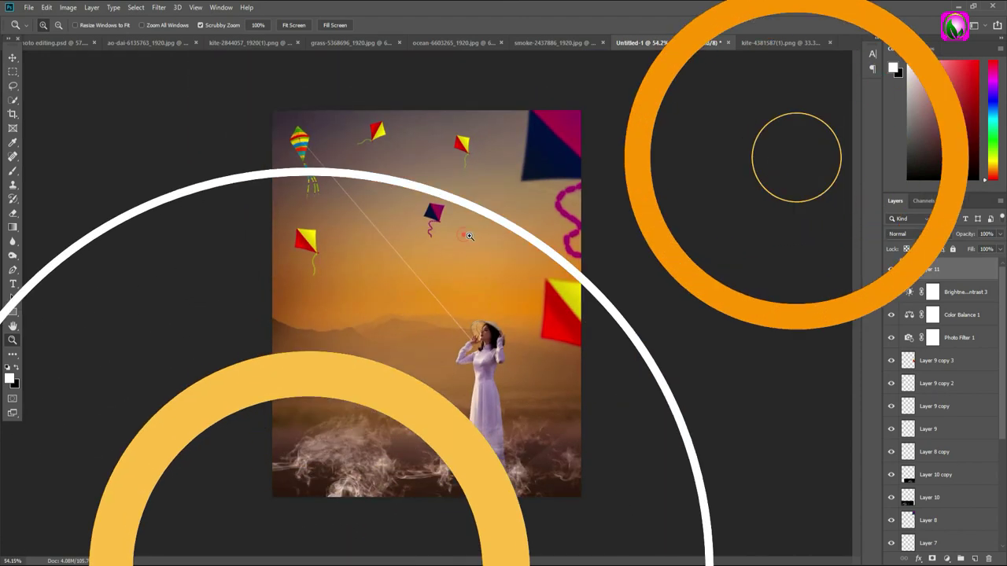
- Scrubby-zoom in on the woman in the white dress to about 139%
mouse_move(472, 234)
mouse_down()
mouse_move(527, 272)
mouse_move(485, 244)
mouse_move(532, 256)
mouse_move(476, 245)
mouse_move(528, 252)
mouse_move(502, 250)
mouse_move(491, 262)
mouse_move(524, 257)
mouse_move(546, 279)
mouse_up()
key(ctrl+0)
drag(483, 246, 509, 245)
drag(545, 296, 415, 60)
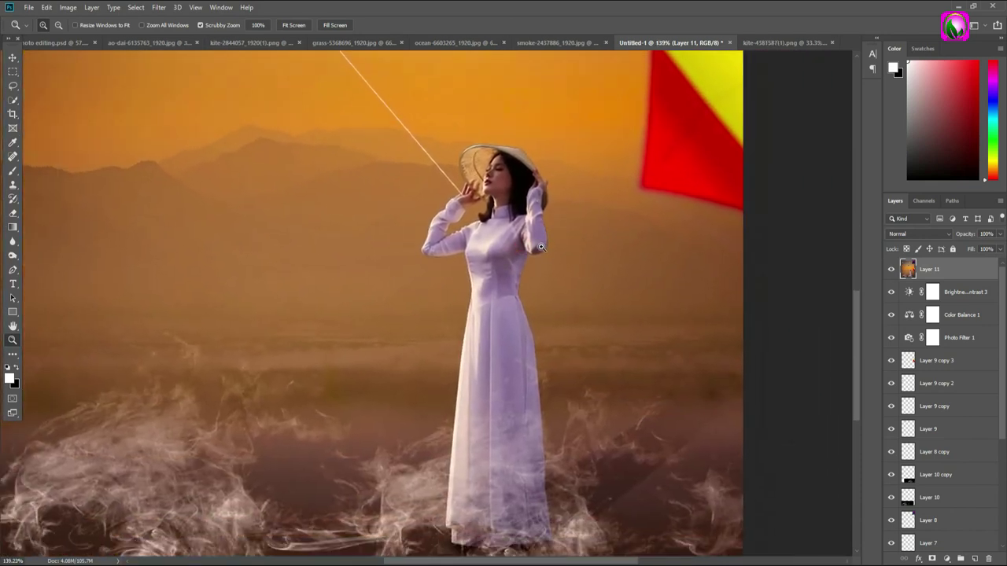